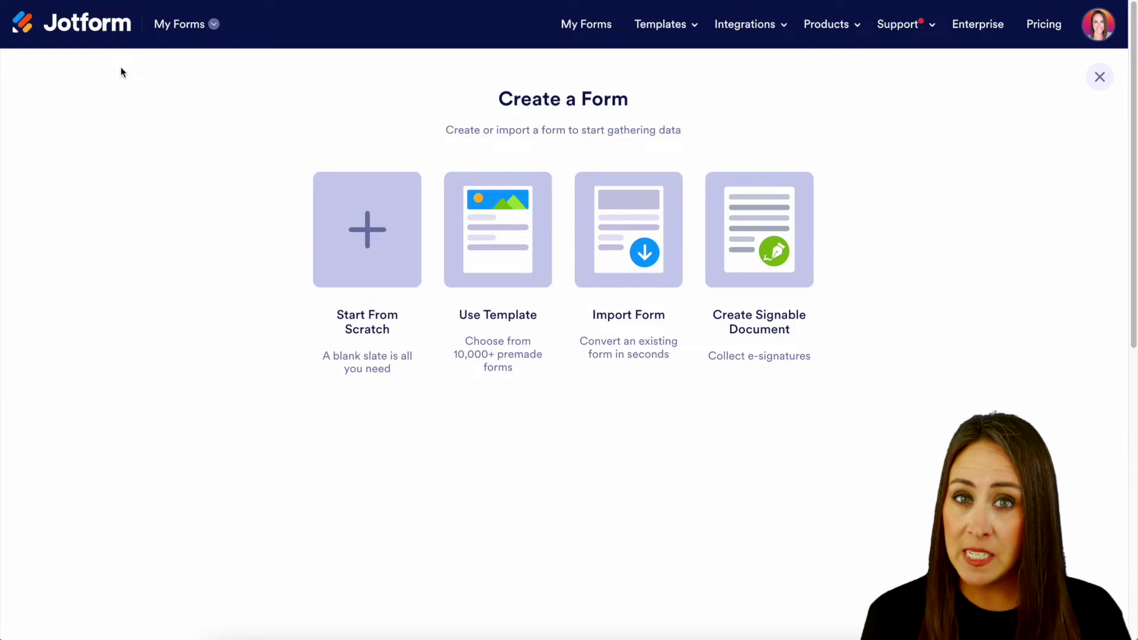
# Step: Open the template gallery and expand Order Forms to list subtypes like T-Shirt Order Forms
pyautogui.click(526, 230)
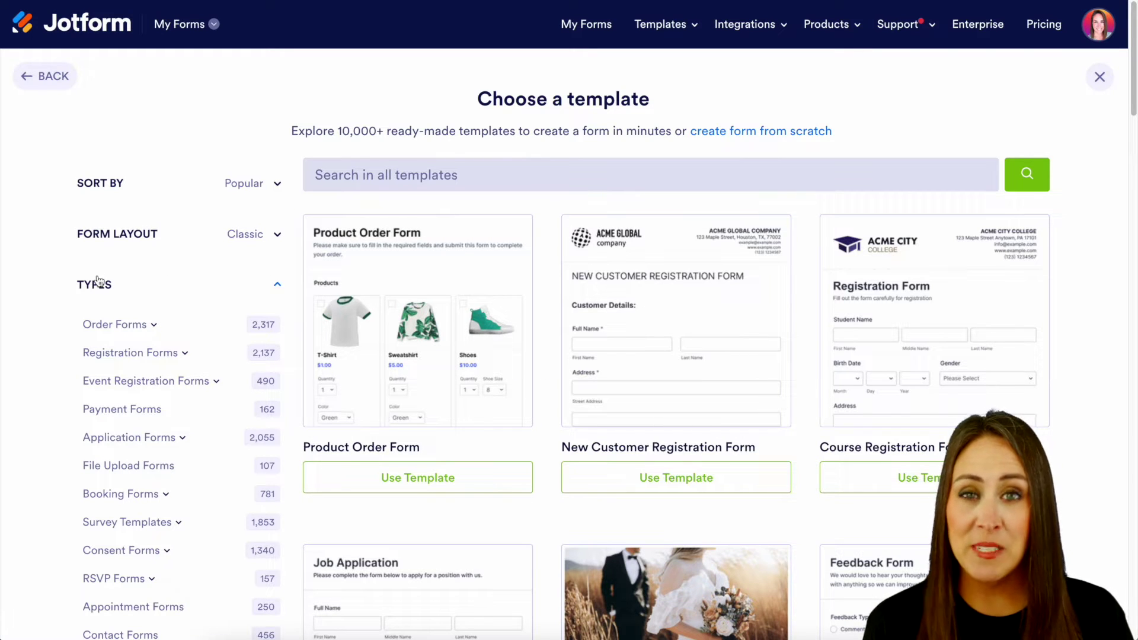
pyautogui.click(154, 327)
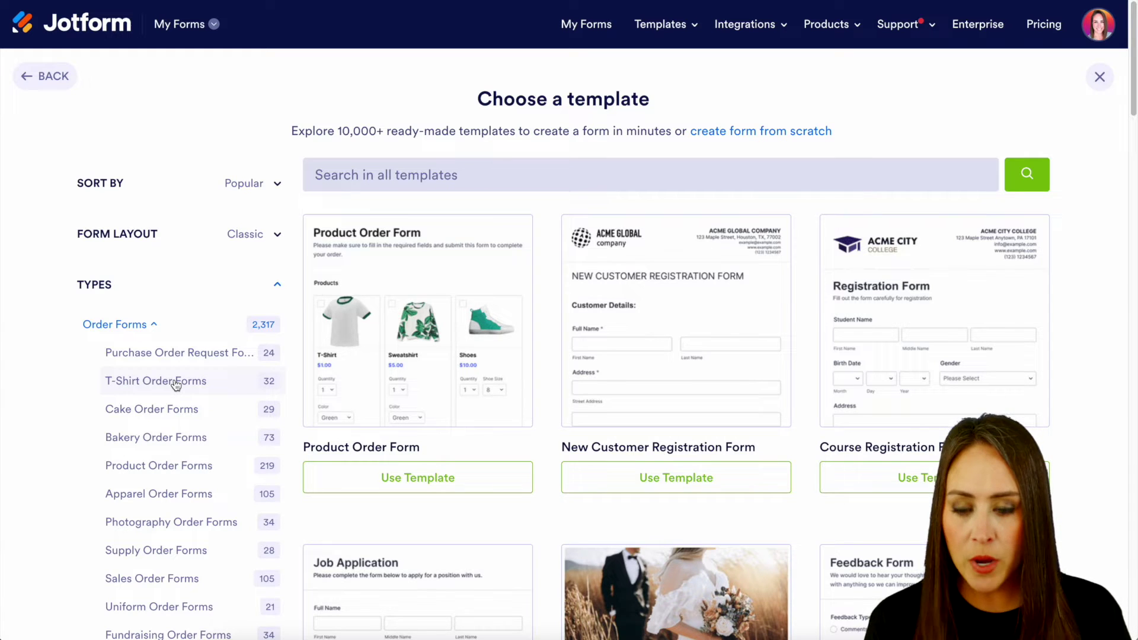
# Step: Filter to T-Shirt Order Forms and preview the Soccer Team T-Shirt Order Form template
pyautogui.click(176, 385)
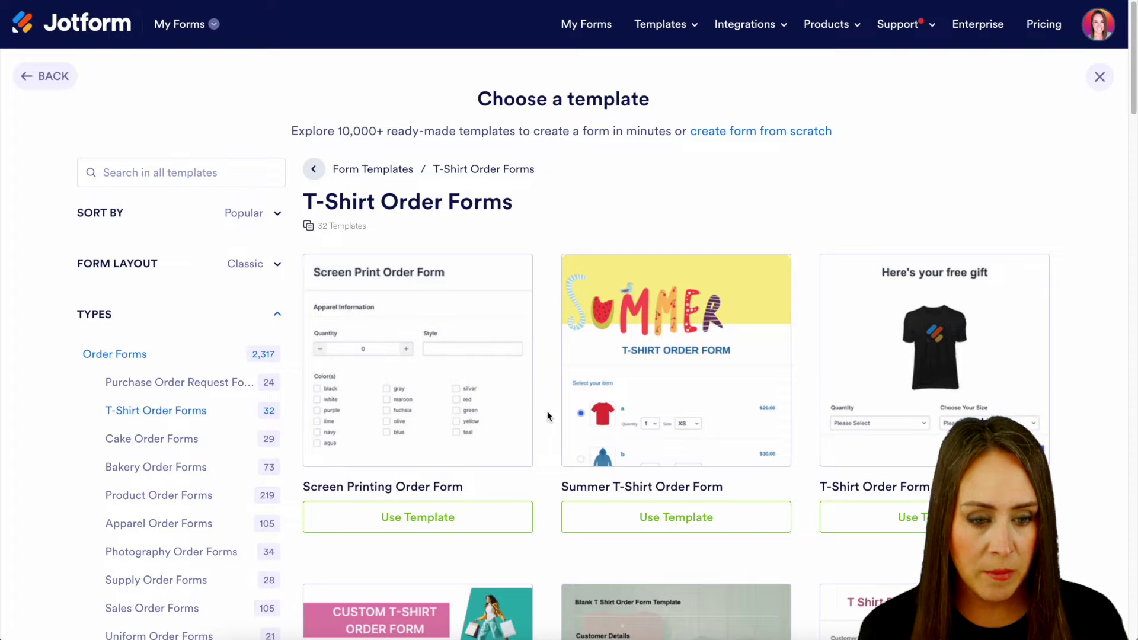
pyautogui.scroll(-2, 546, 416)
pyautogui.scroll(-7, 546, 410)
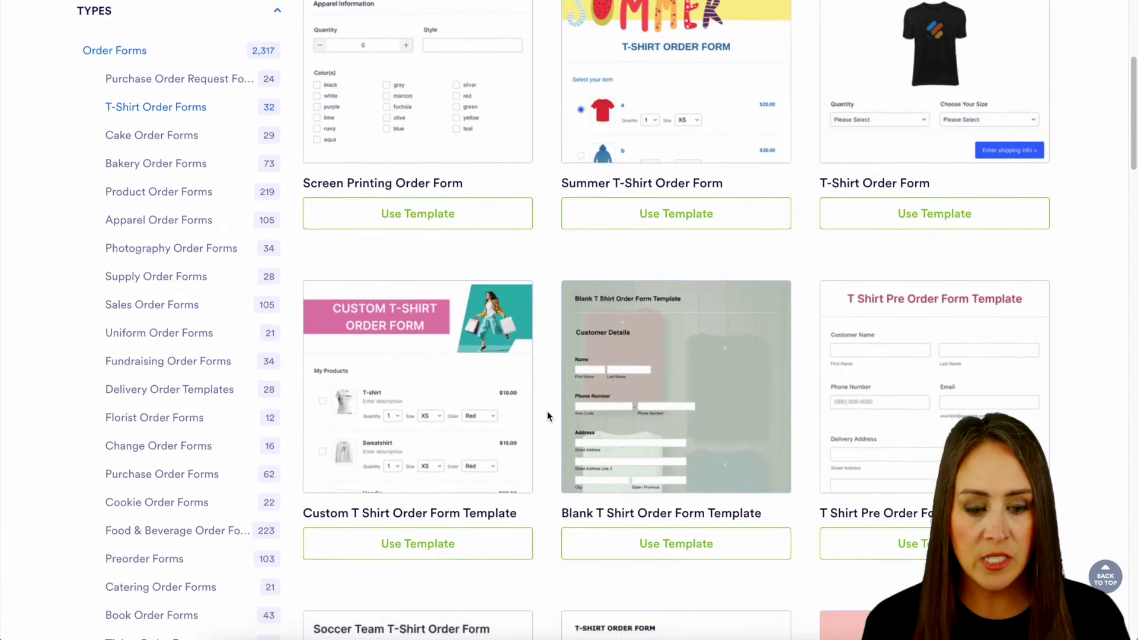
pyautogui.scroll(-2, 547, 411)
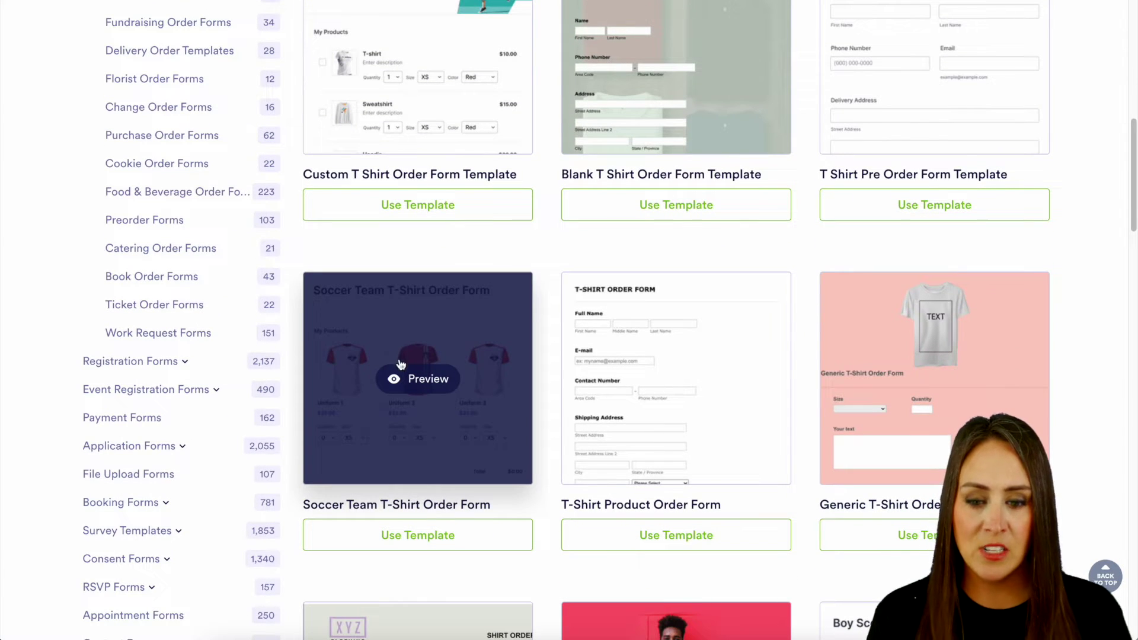
pyautogui.click(423, 386)
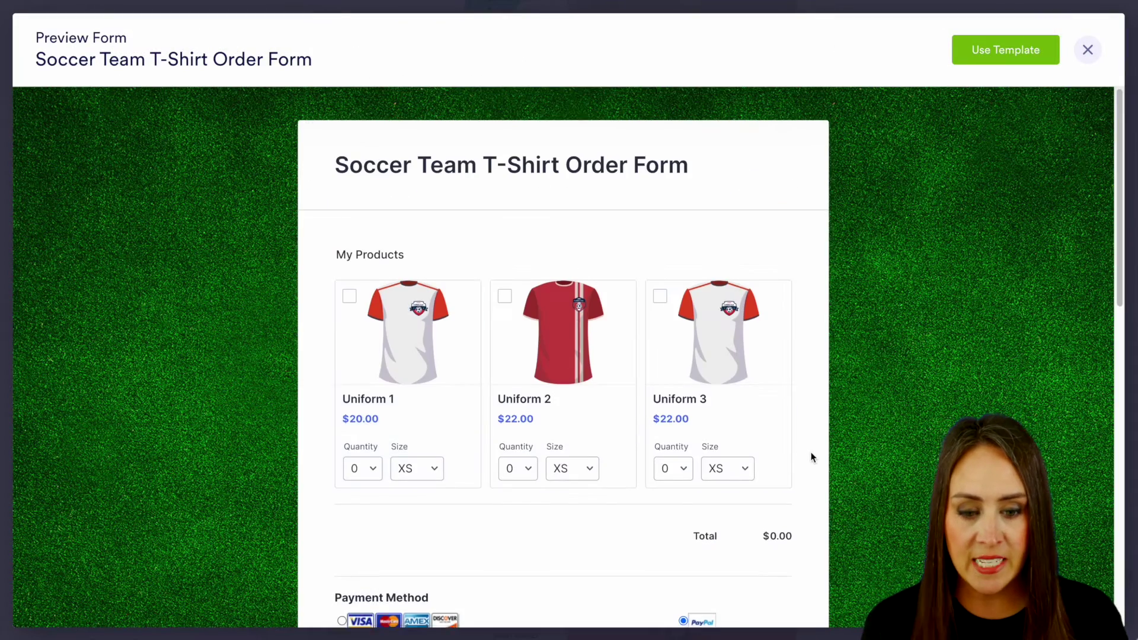
pyautogui.scroll(-10, 811, 458)
pyautogui.scroll(10, 811, 457)
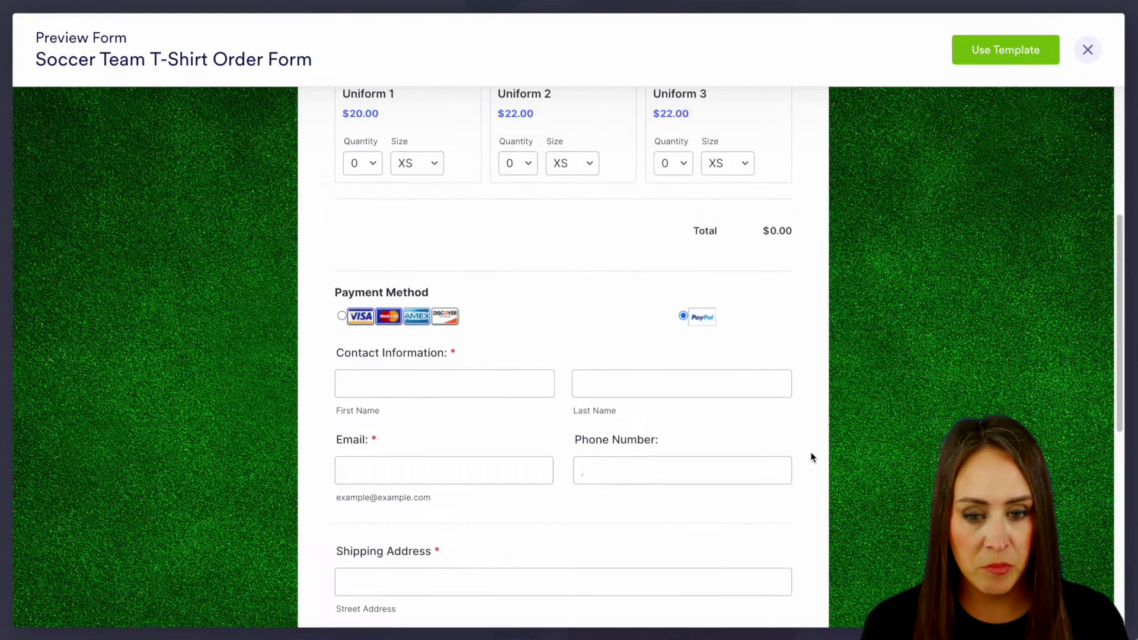
# Step: Create the form from the soccer template, scroll through it, and briefly check Form Designer colors
pyautogui.click(1008, 52)
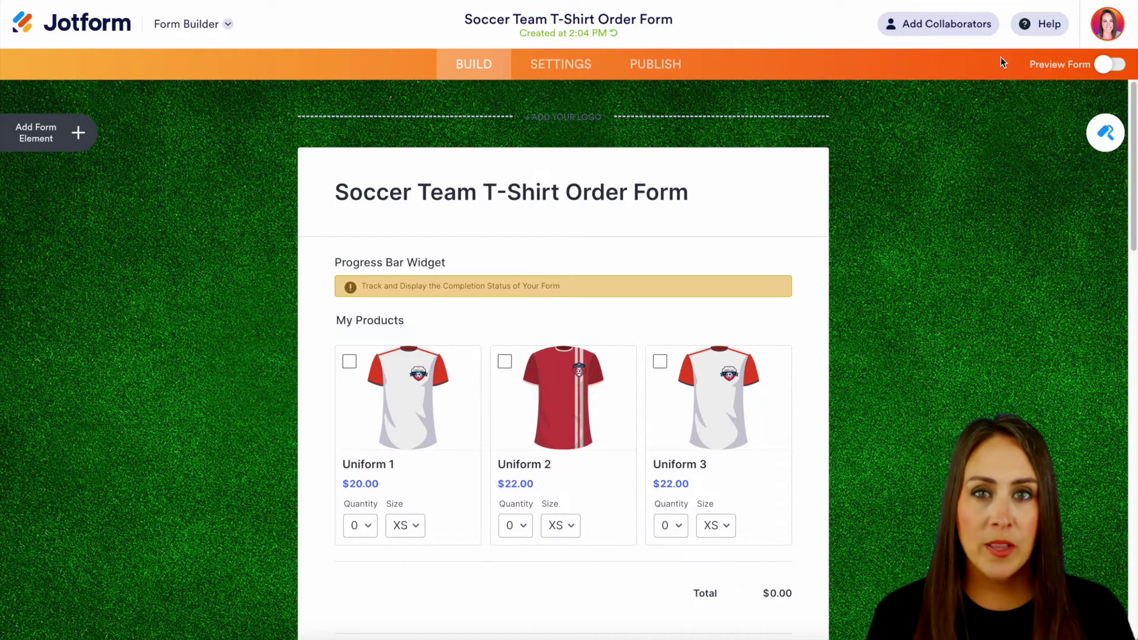
pyautogui.scroll(-9, 897, 391)
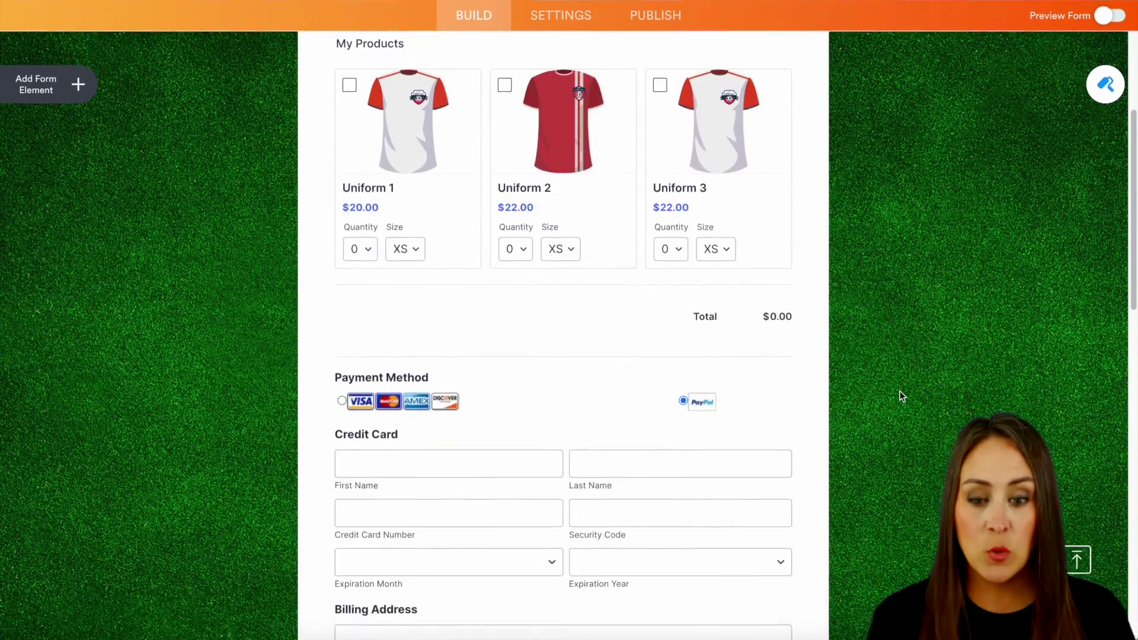
pyautogui.scroll(-2, 900, 391)
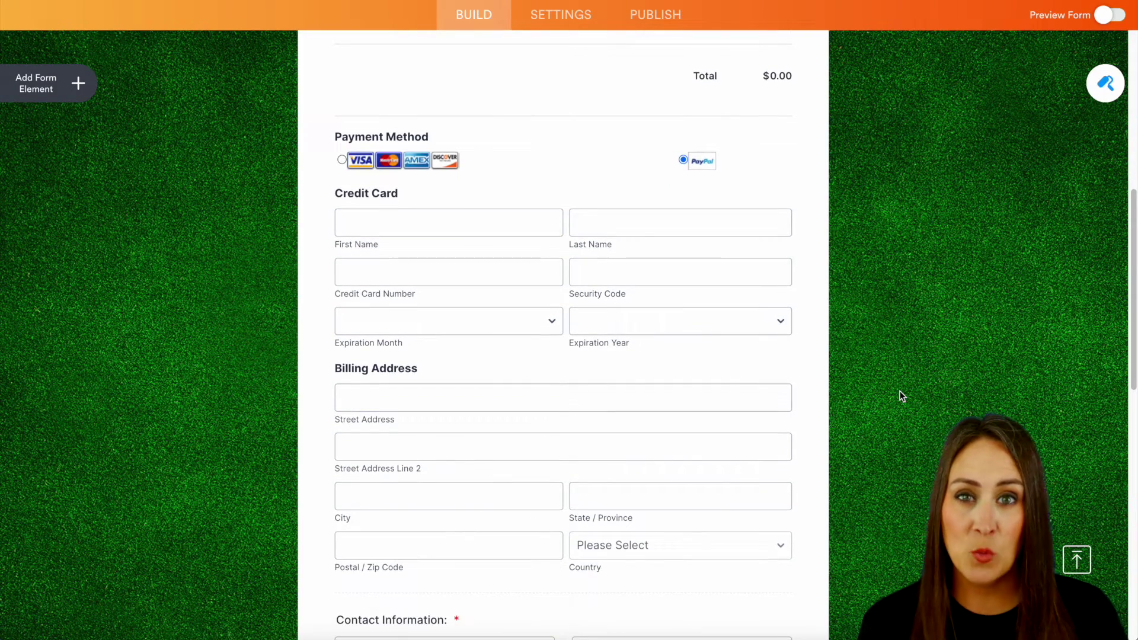
pyautogui.scroll(-10, 900, 392)
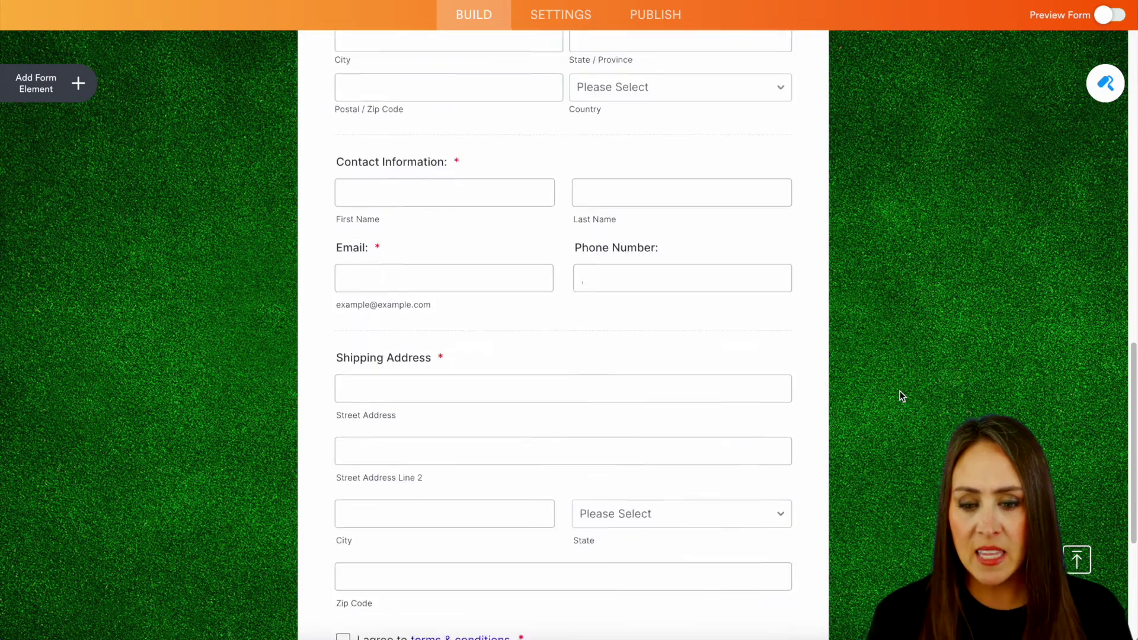
pyautogui.scroll(20, 900, 390)
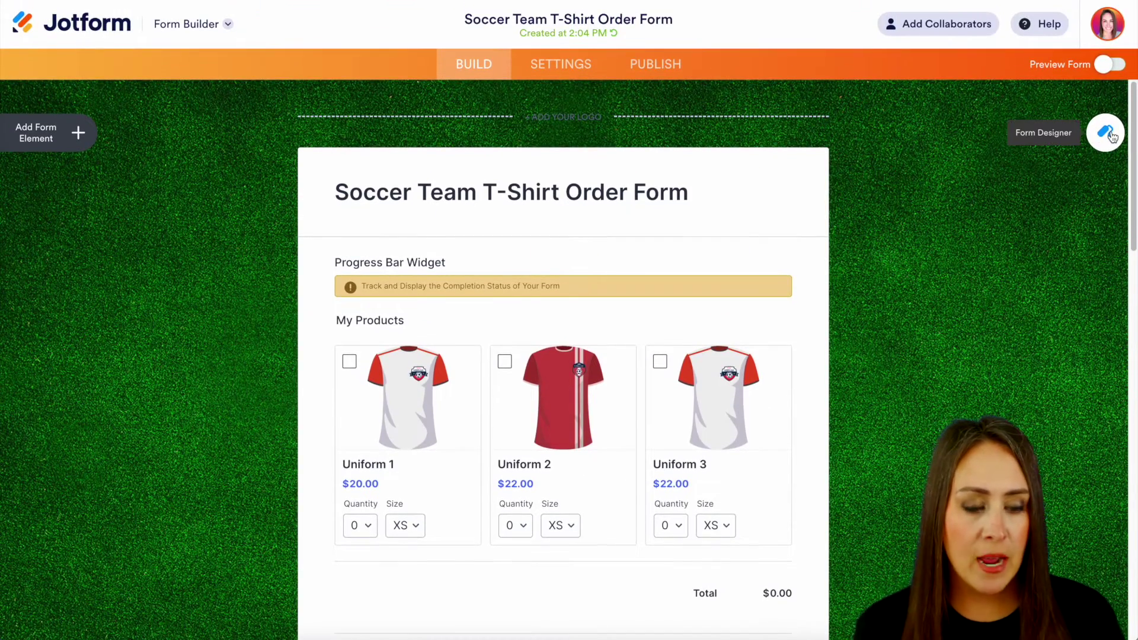
pyautogui.click(1106, 132)
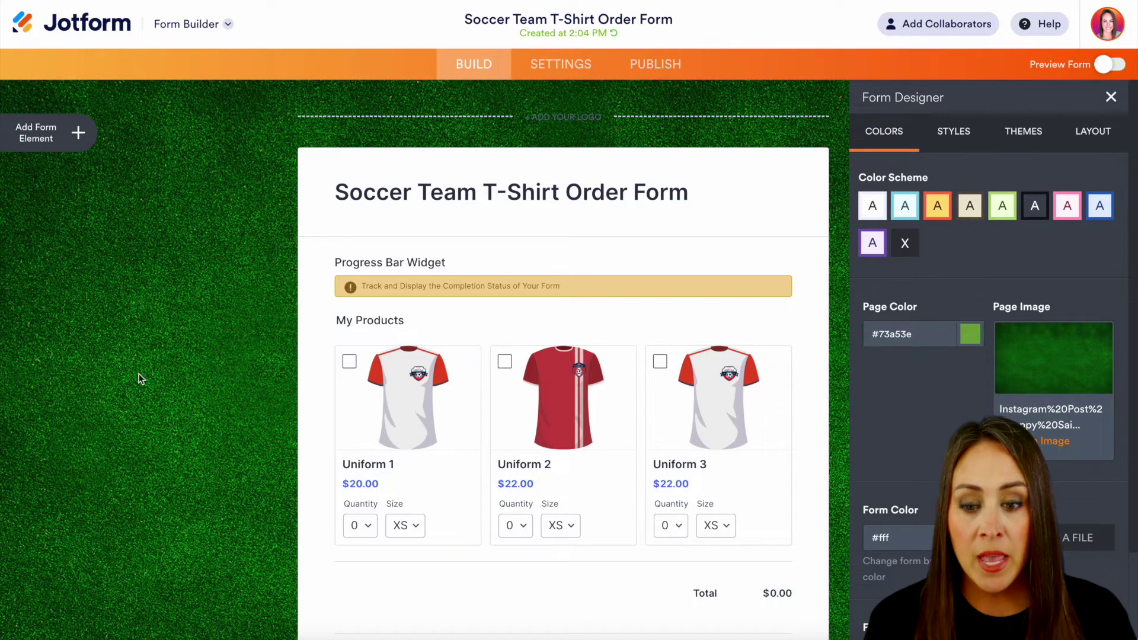
pyautogui.press('Escape')
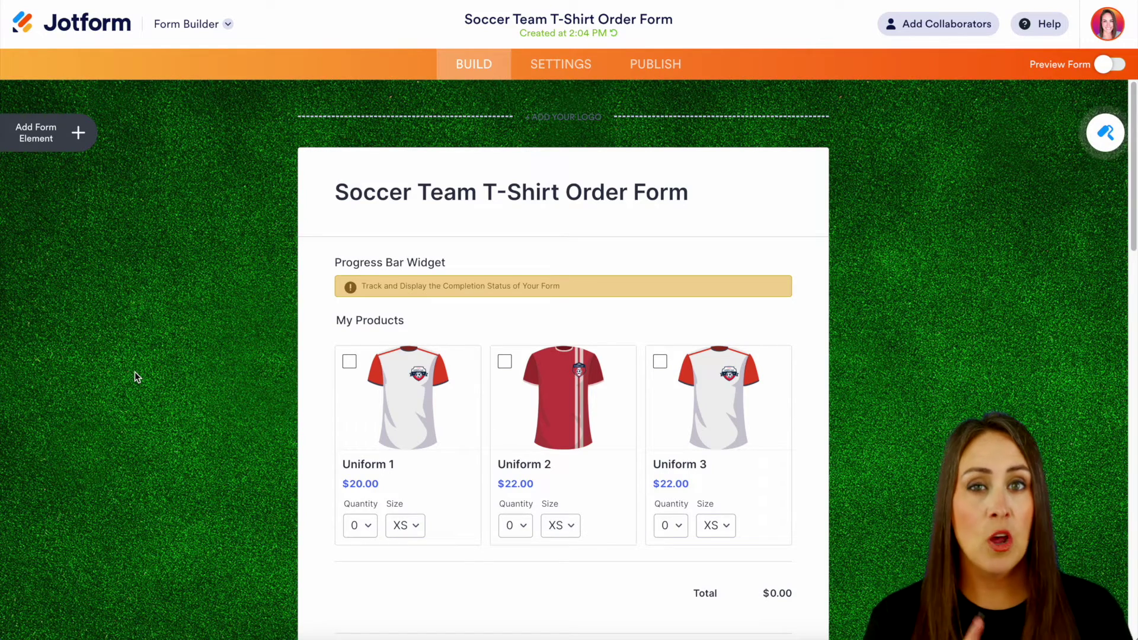
# Step: Add an Email field, delete it again, and select the My Products product list
pyautogui.click(38, 137)
pyautogui.moveTo(64, 258); pyautogui.dragTo(515, 273)
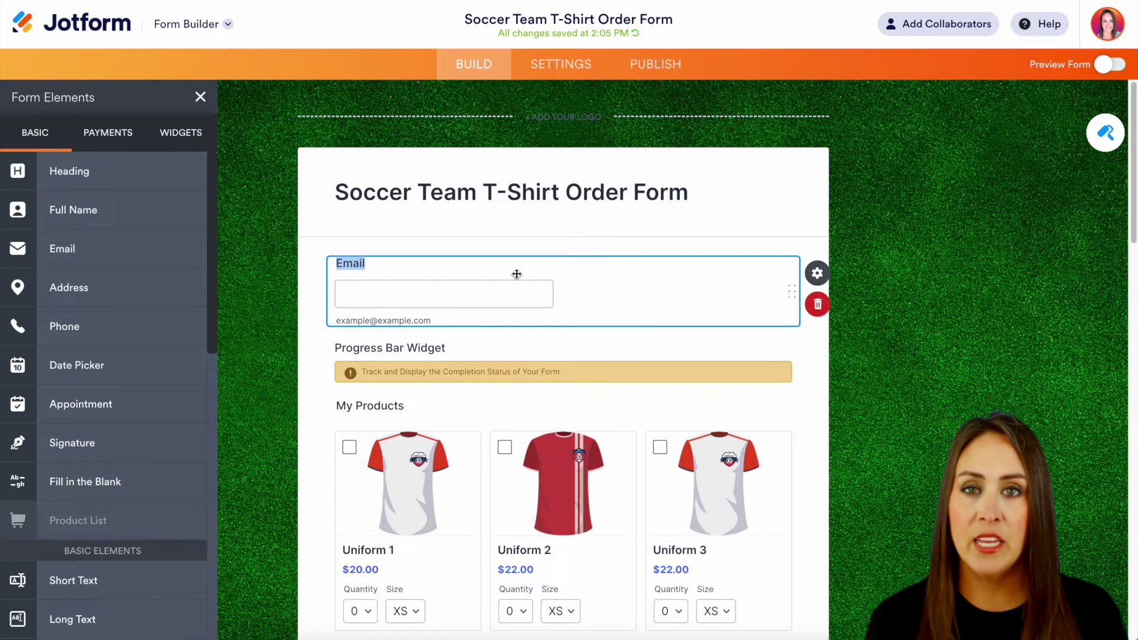
pyautogui.click(828, 305)
pyautogui.scroll(-3, 817, 361)
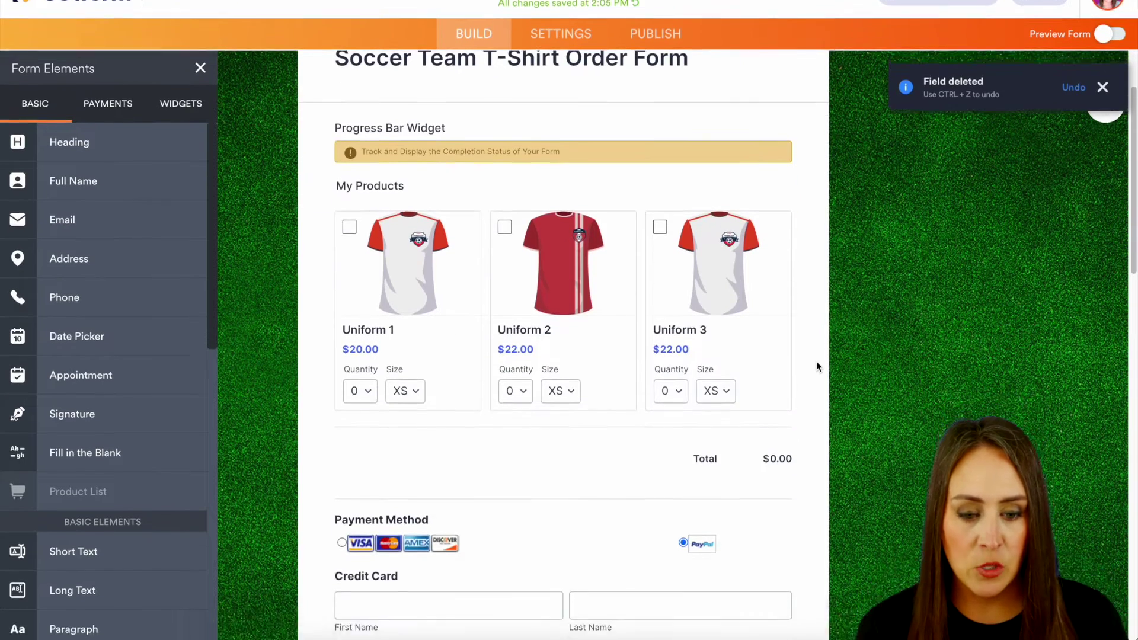
pyautogui.click(576, 184)
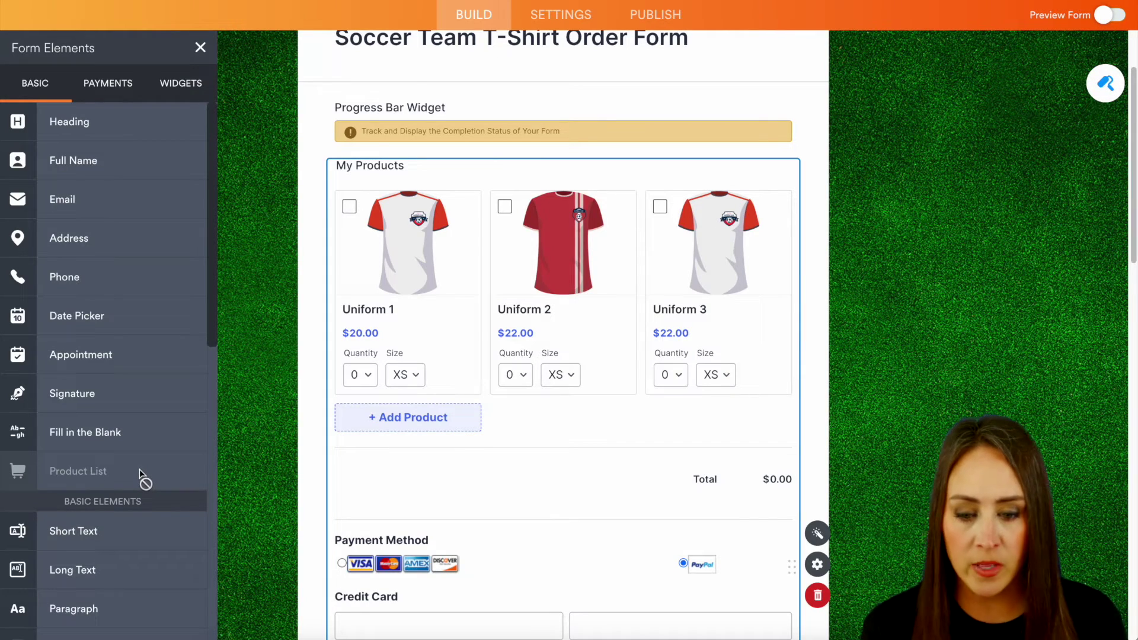
pyautogui.scroll(3, 745, 413)
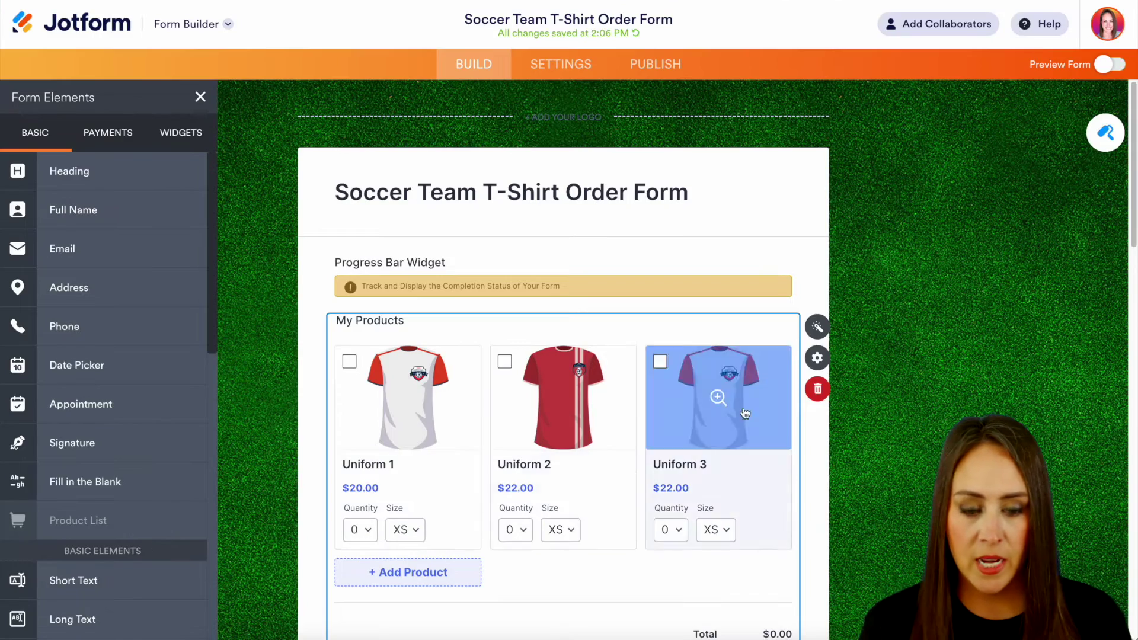
# Step: In My Products' Payment Settings, open Uniform 3 for editing
pyautogui.click(819, 326)
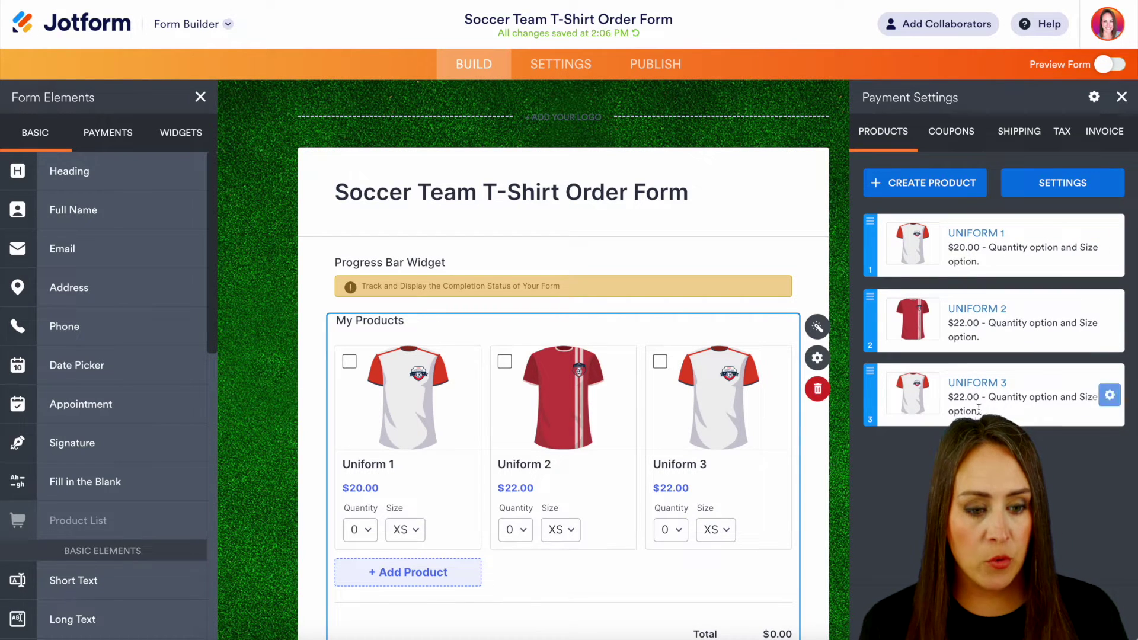
pyautogui.moveTo(1048, 406)
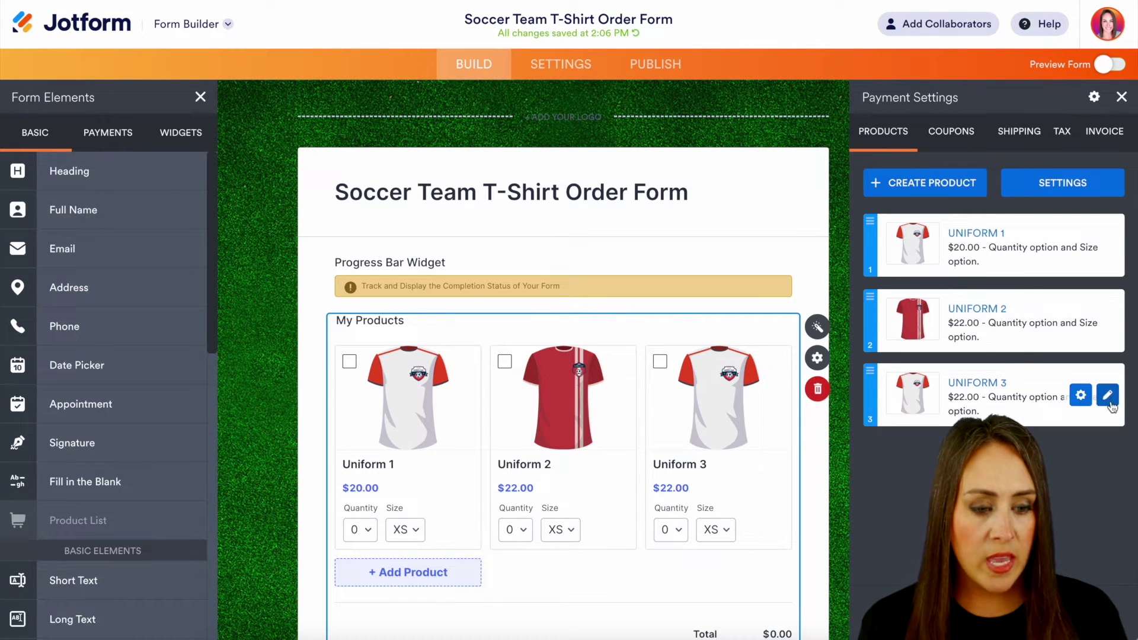
pyautogui.click(1082, 397)
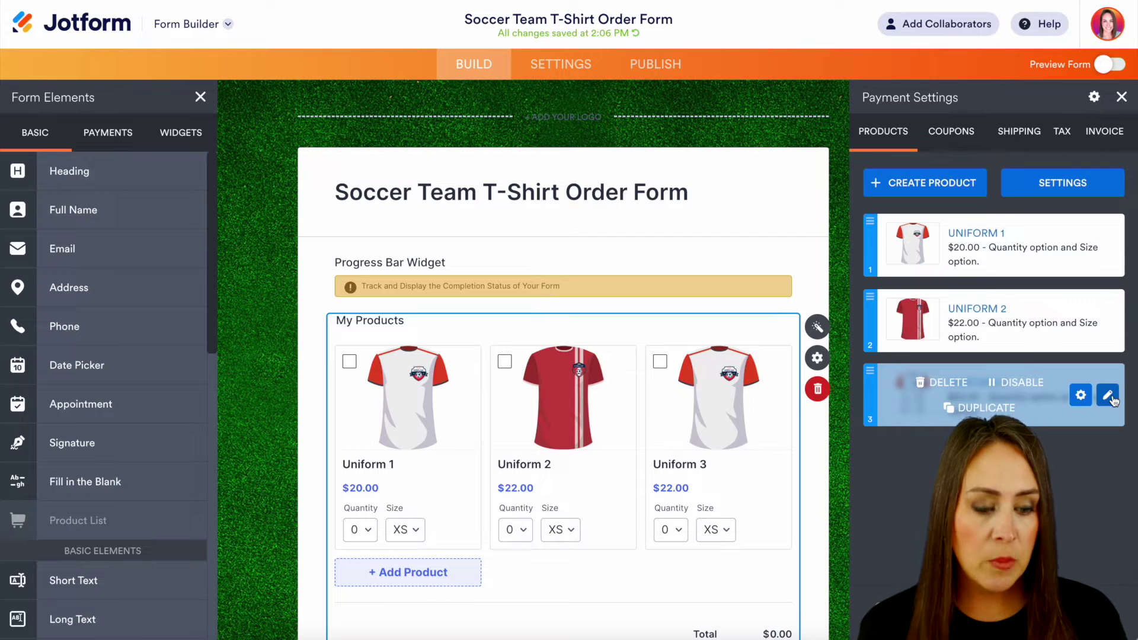
pyautogui.click(1108, 395)
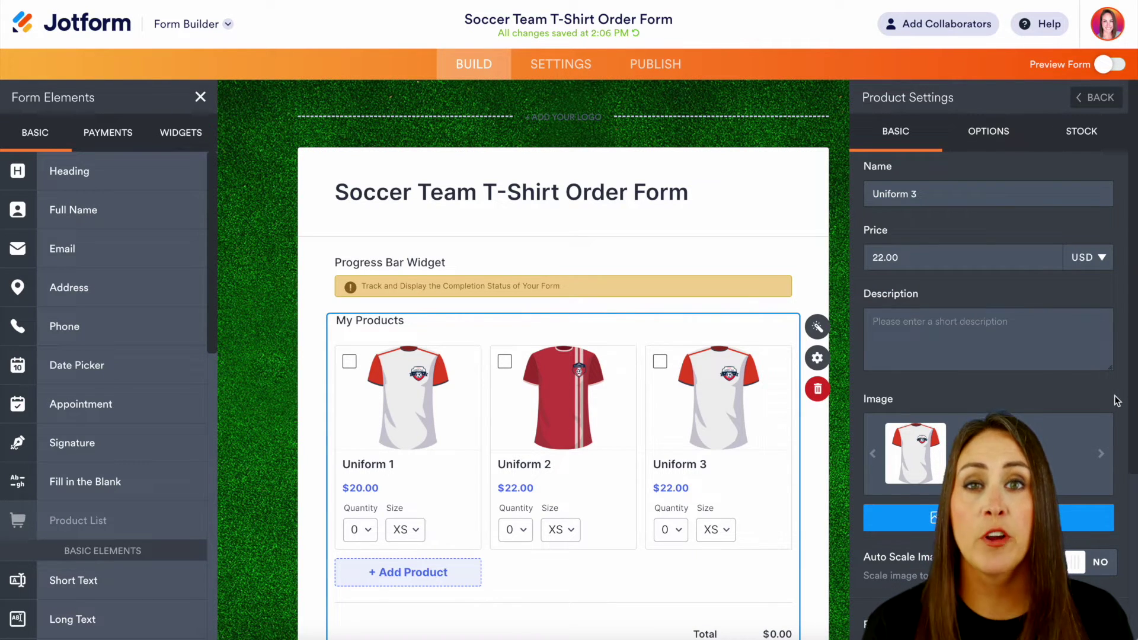
# Step: Confirm Uniform 3's Quantity option range of 0 to 20 and save it
pyautogui.click(1001, 134)
pyautogui.moveTo(1002, 297)
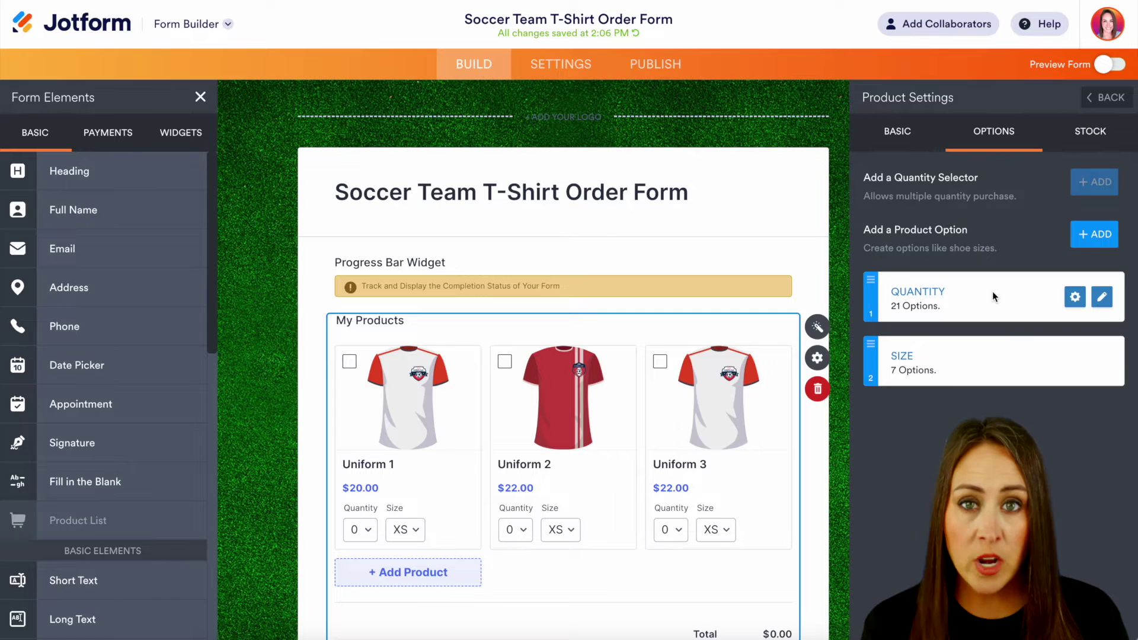
pyautogui.click(1102, 298)
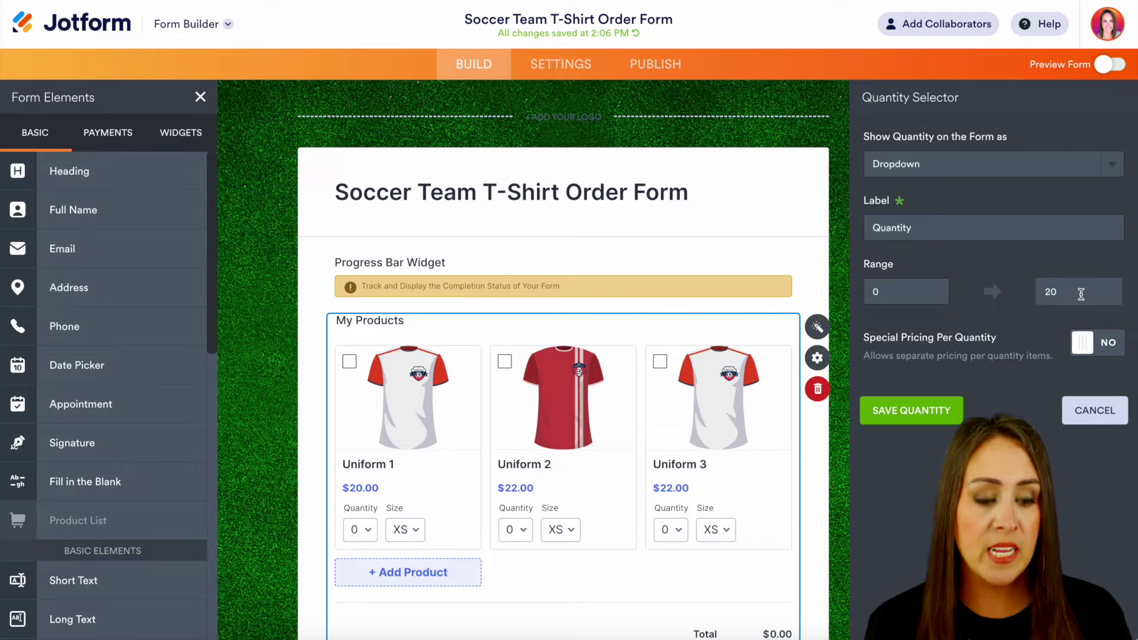
pyautogui.click(916, 411)
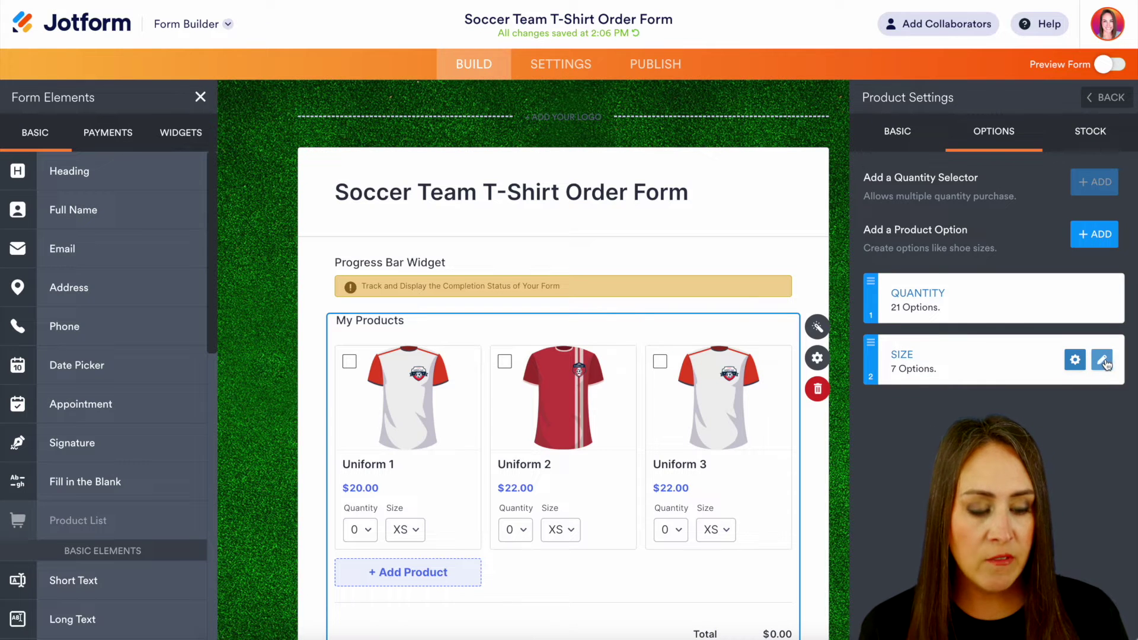
# Step: Open Uniform 3's Size option, toggle special pricing per size on and back off
pyautogui.click(1102, 360)
pyautogui.scroll(-3, 1093, 357)
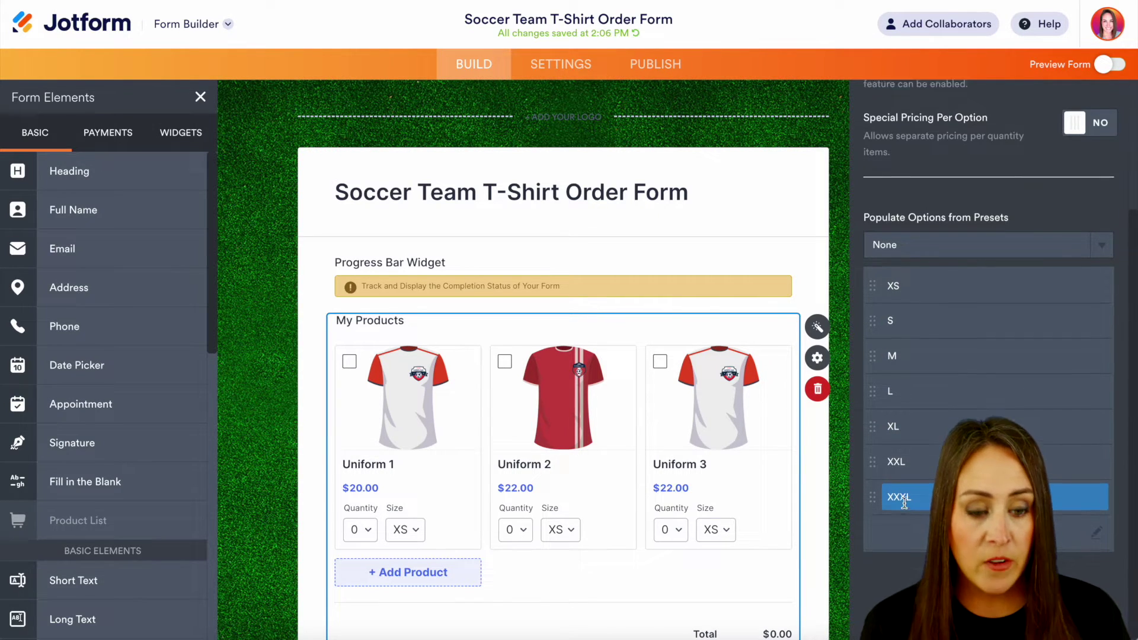
pyautogui.scroll(3, 904, 503)
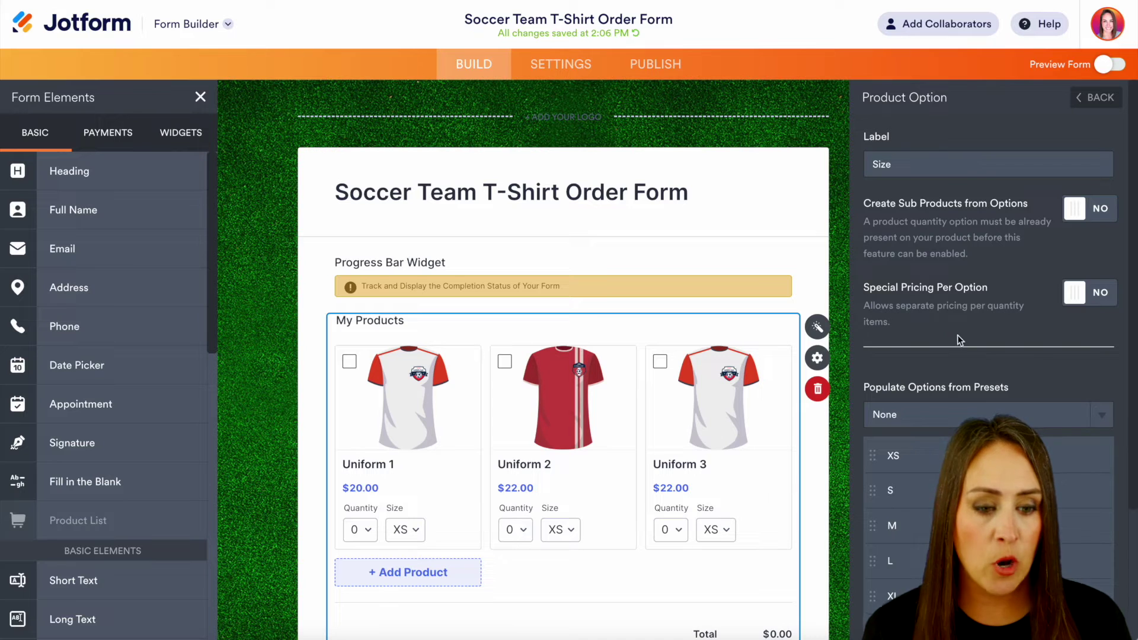
pyautogui.click(1088, 292)
pyautogui.scroll(-3, 960, 305)
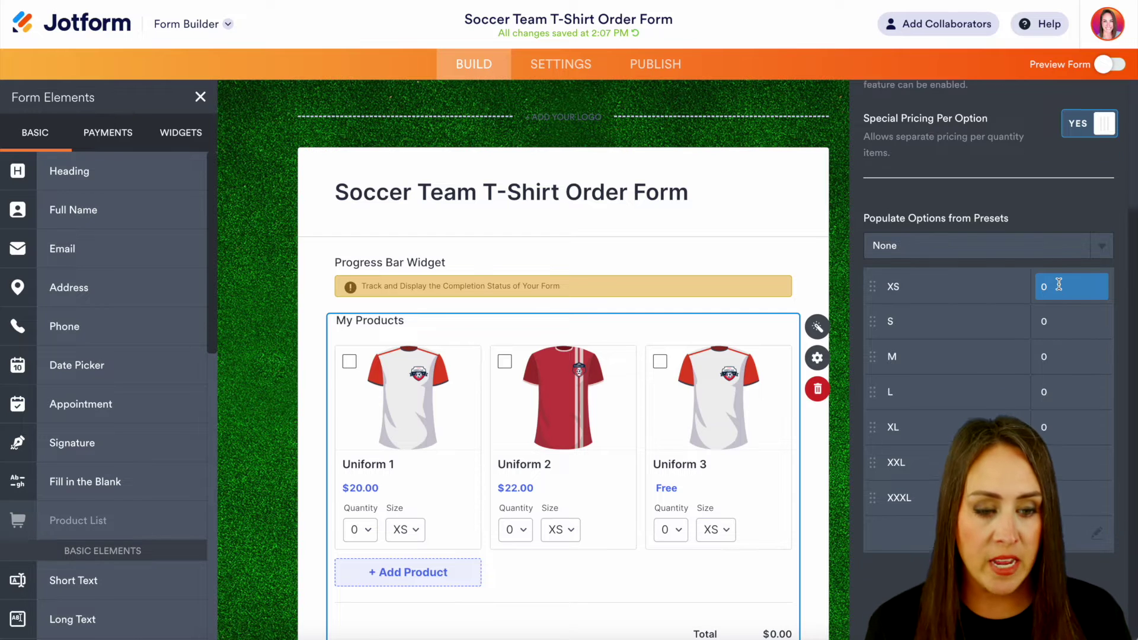
pyautogui.scroll(3, 1059, 285)
pyautogui.click(1088, 292)
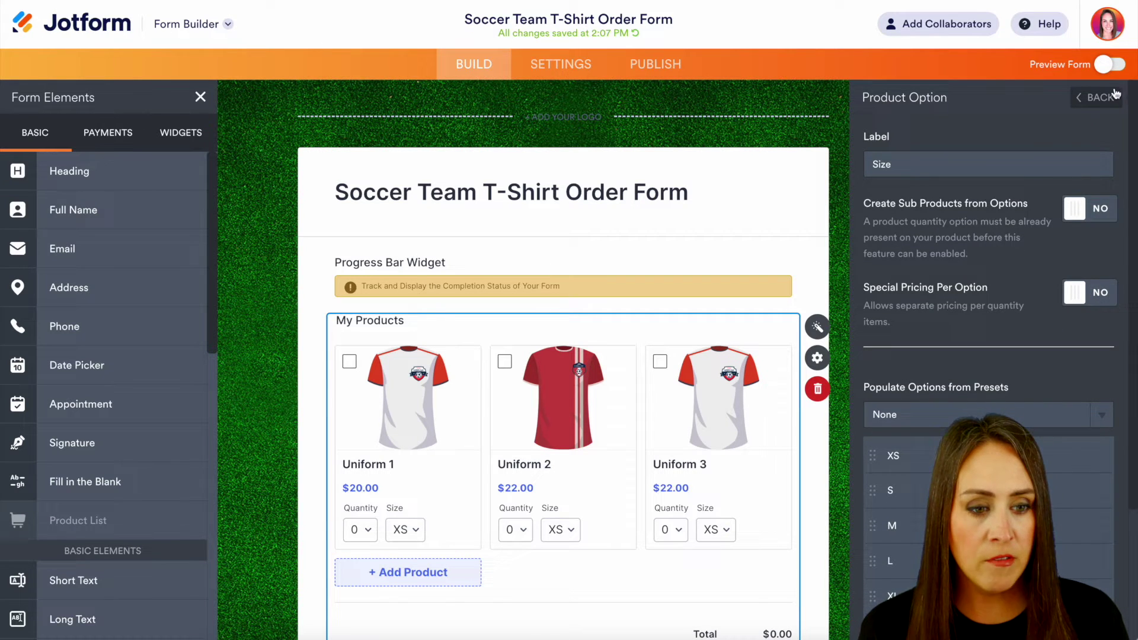
pyautogui.click(1116, 96)
# Step: Enable stock control for Uniform 3 with XS 3, S 50 and M 100
pyautogui.click(1112, 144)
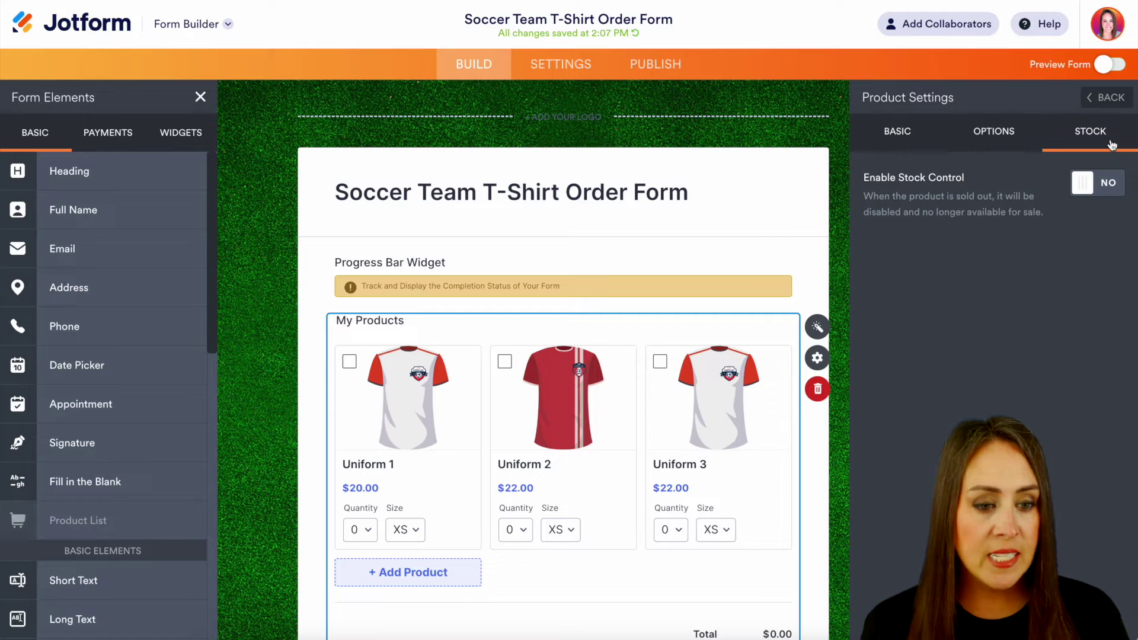
pyautogui.click(1106, 177)
pyautogui.scroll(-1, 1028, 223)
pyautogui.click(956, 265)
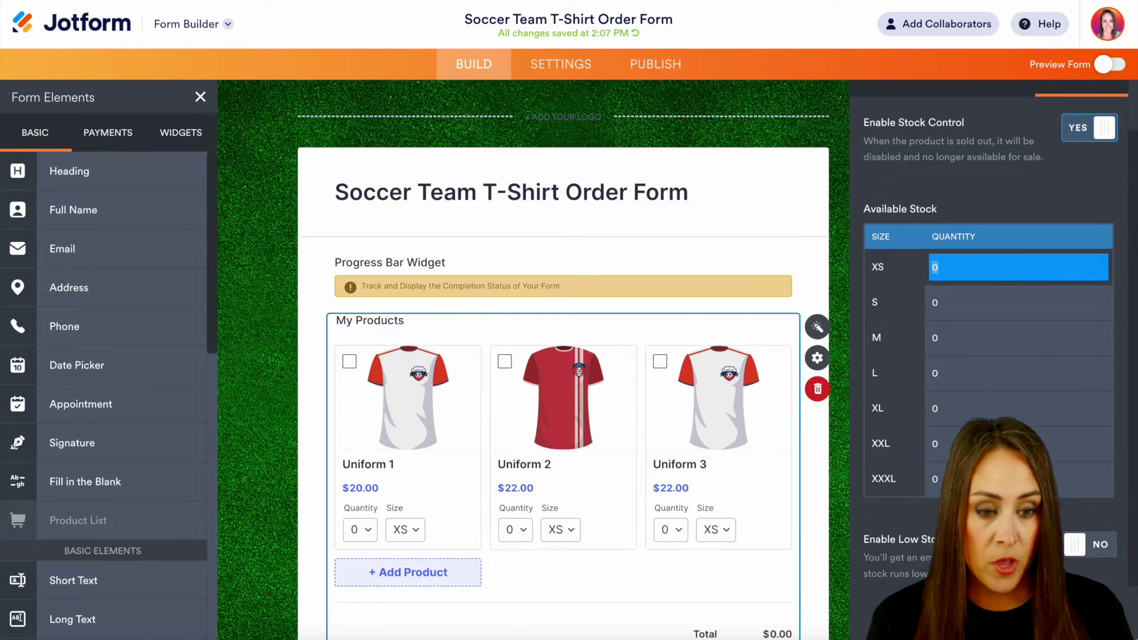
pyautogui.write('3')
pyautogui.click(956, 303)
pyautogui.write('50')
pyautogui.click(1065, 343)
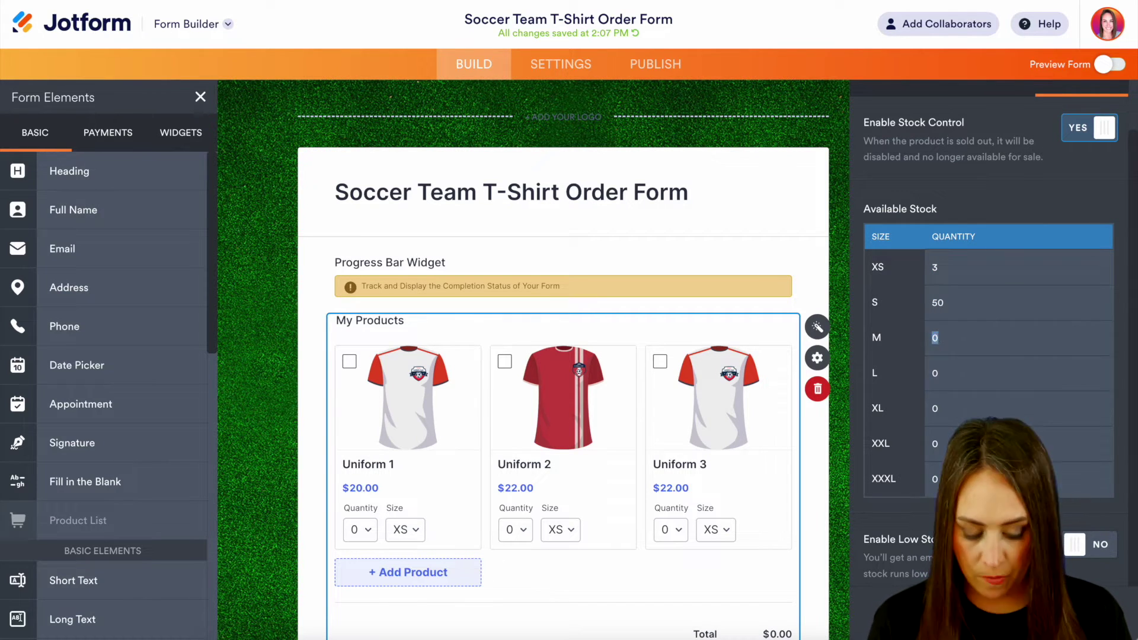
pyautogui.click(980, 374)
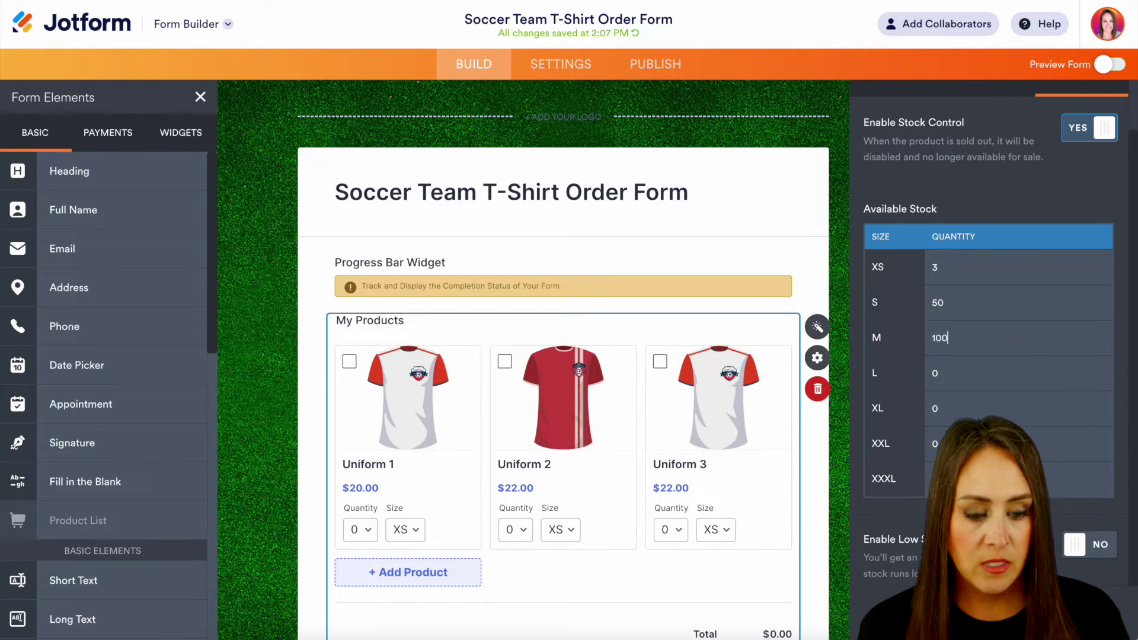
pyautogui.scroll(1, 1026, 143)
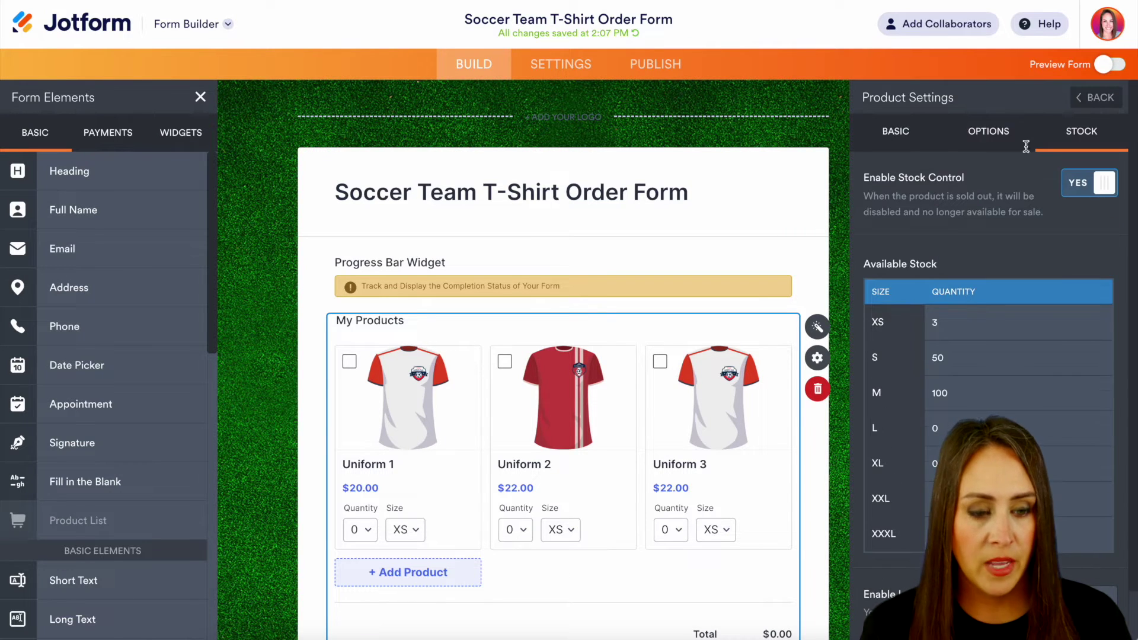
pyautogui.click(1112, 96)
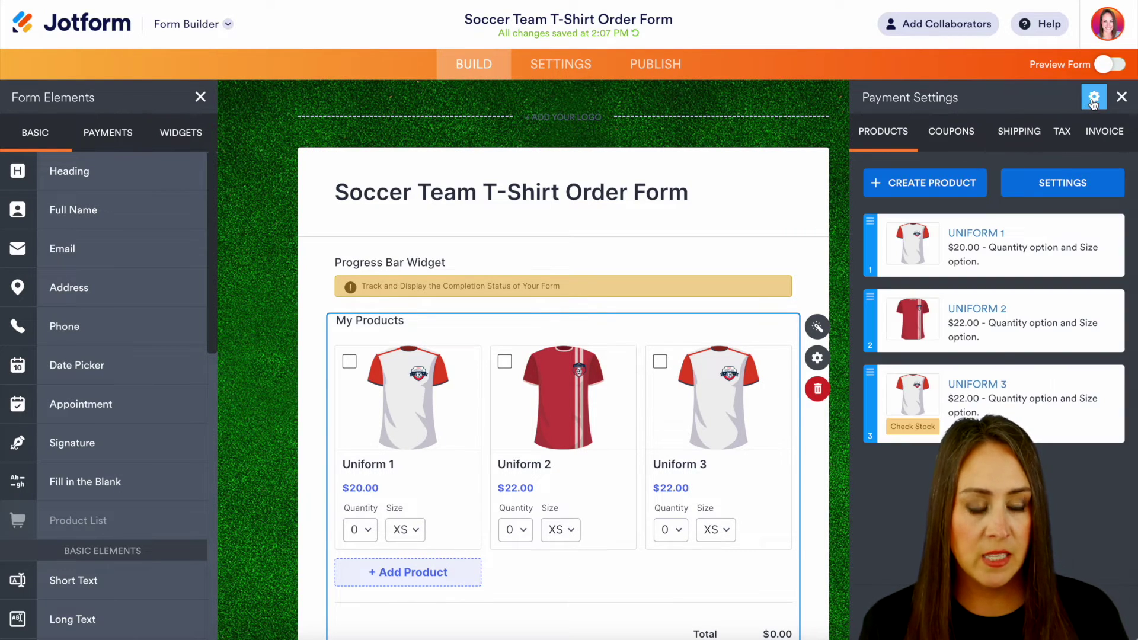
# Step: Review the PayPal Pro Integration settings, then close the panel
pyautogui.click(1094, 98)
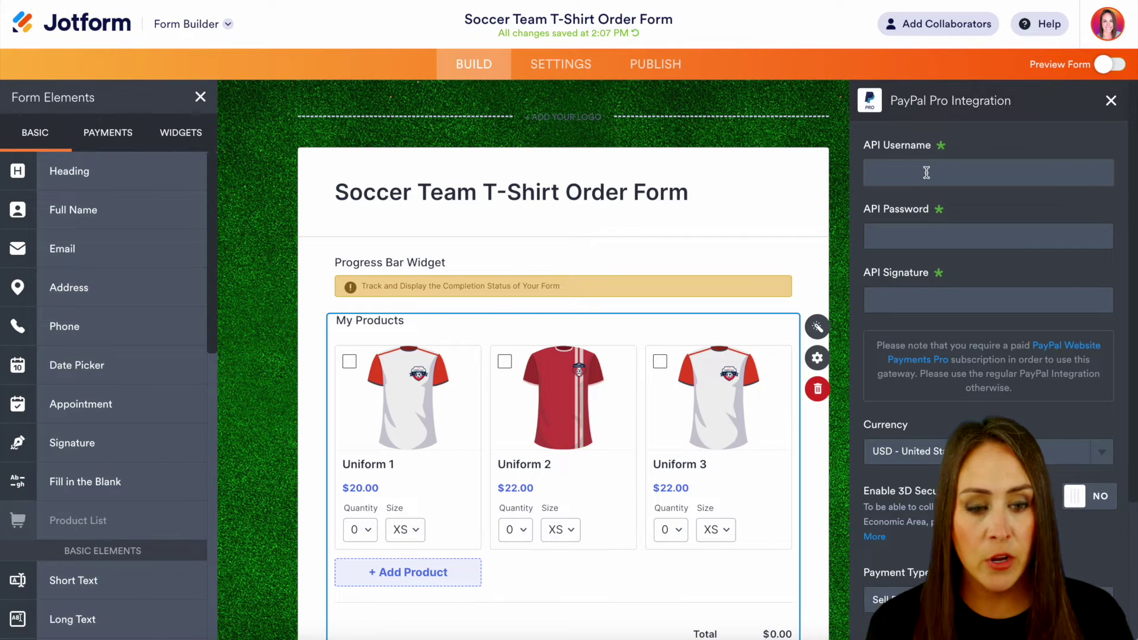
pyautogui.click(1110, 102)
pyautogui.scroll(-4, 859, 418)
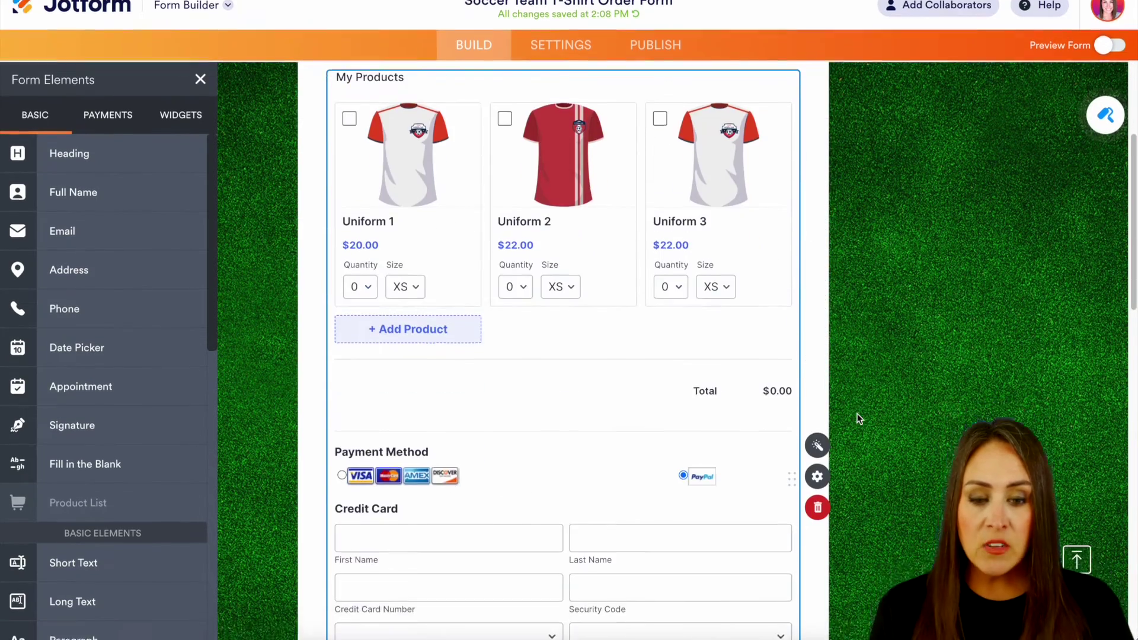
pyautogui.scroll(4, 859, 418)
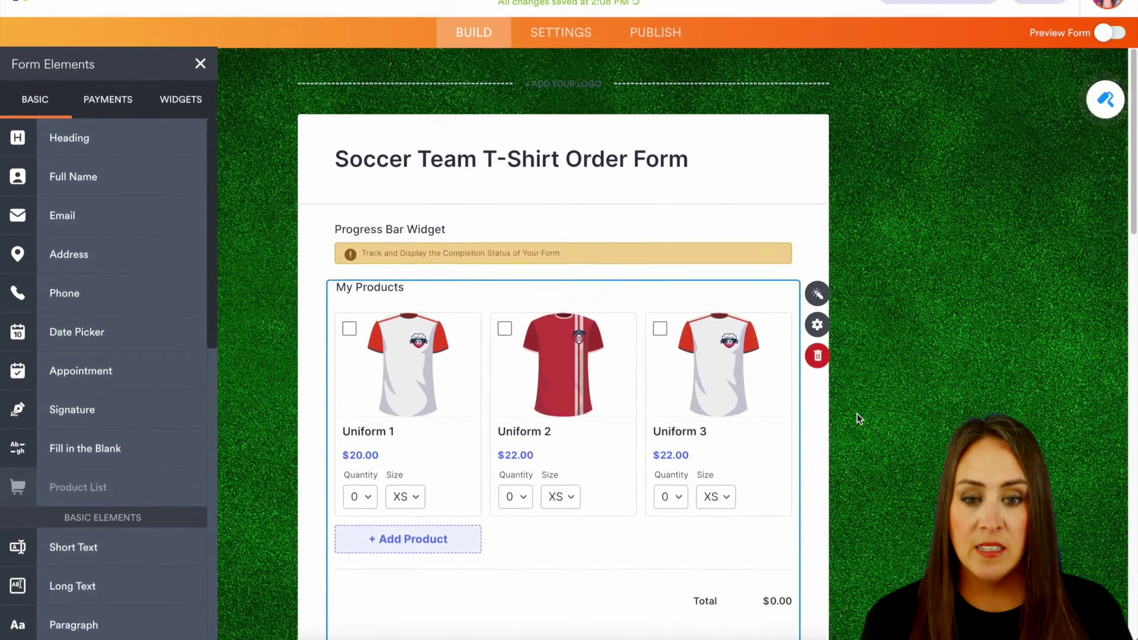
pyautogui.scroll(1, 860, 419)
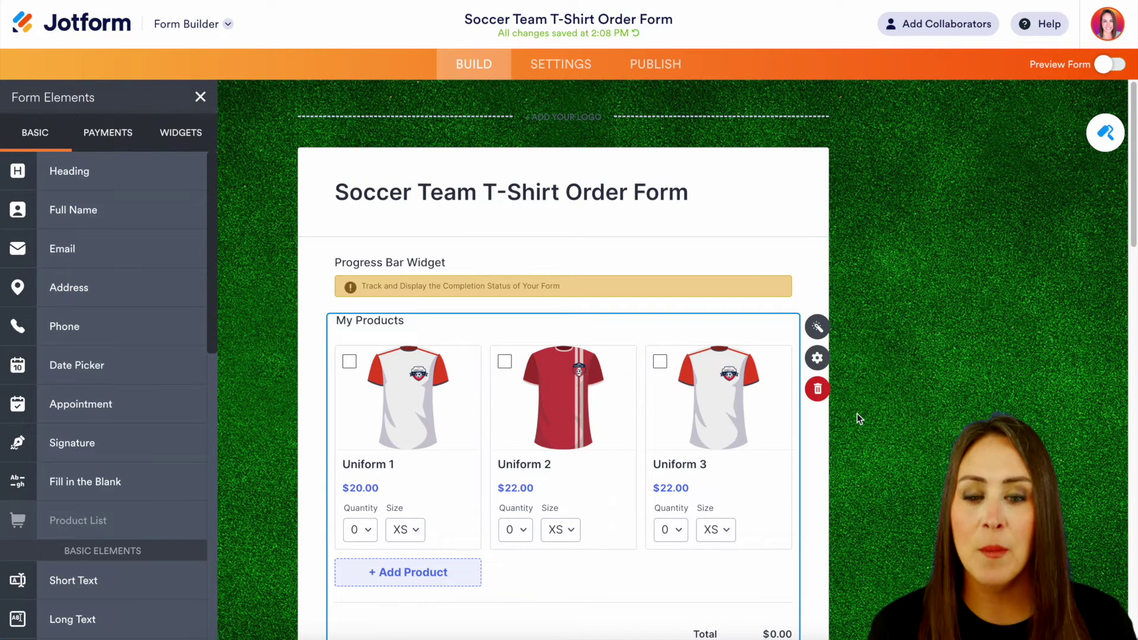
# Step: Convert the form into the Soccer Team T-Shirt Order App and add an empty Page 1
pyautogui.click(209, 27)
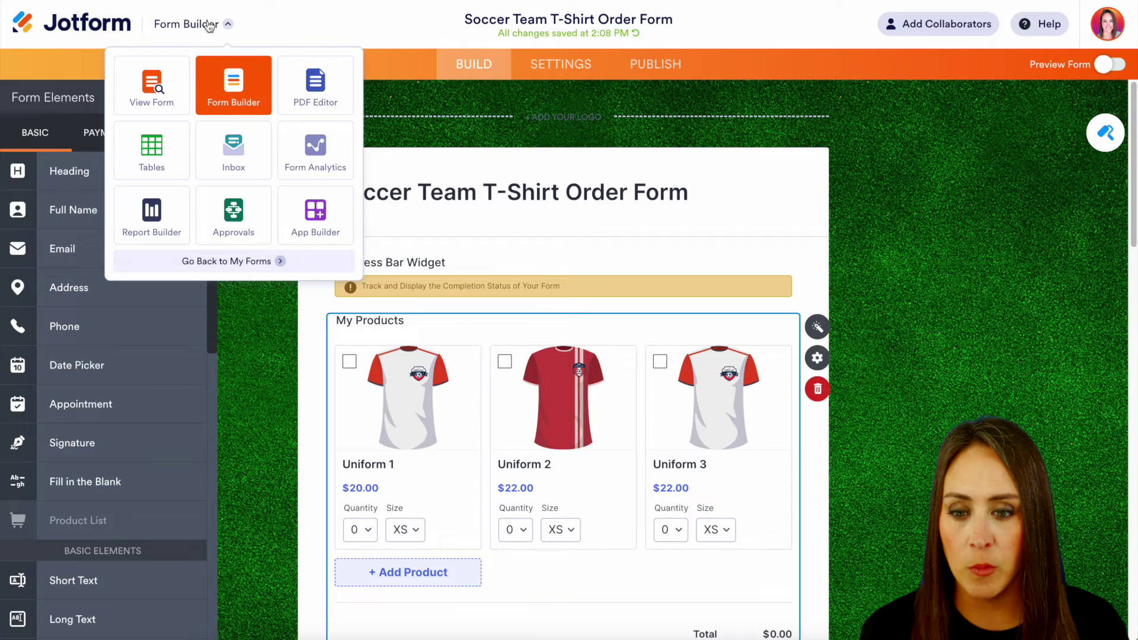
pyautogui.click(331, 237)
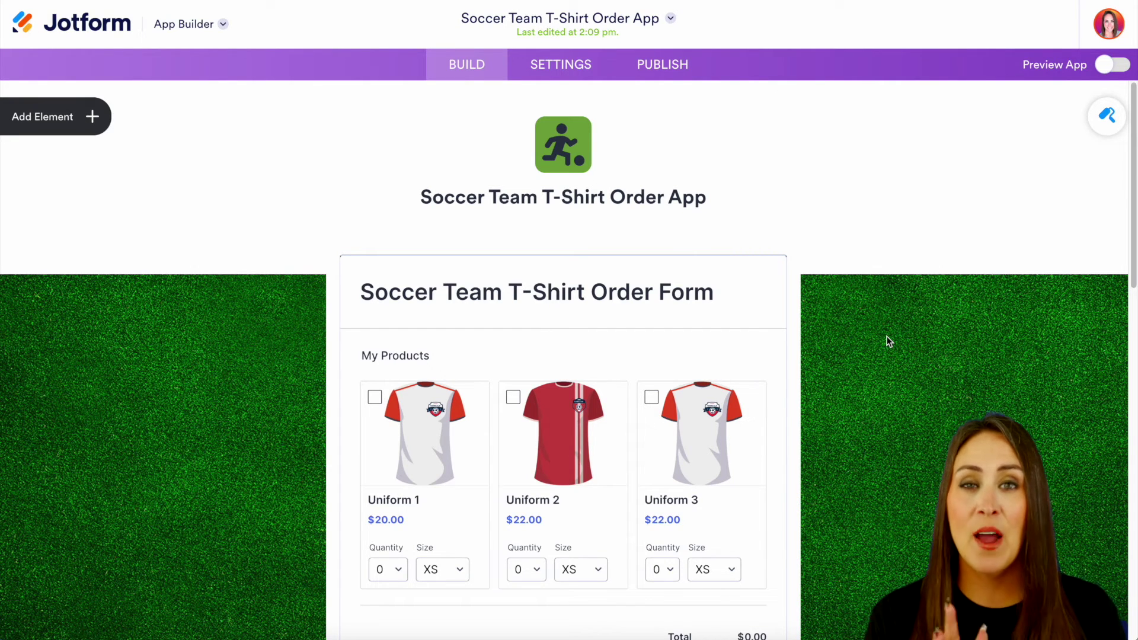
pyautogui.scroll(-10, 881, 325)
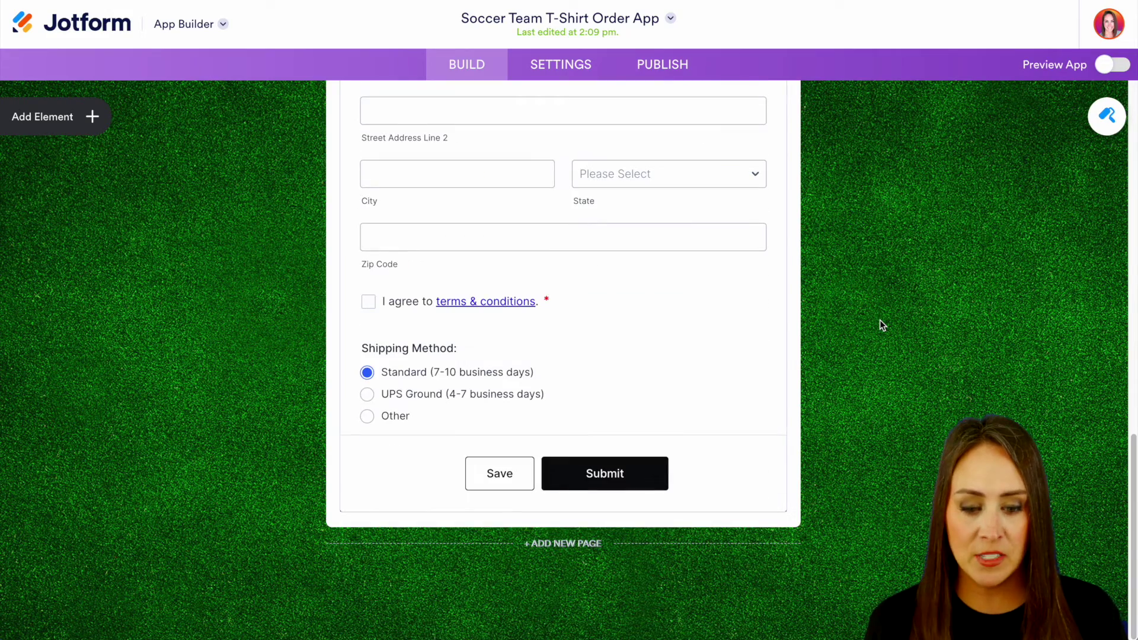
pyautogui.click(571, 550)
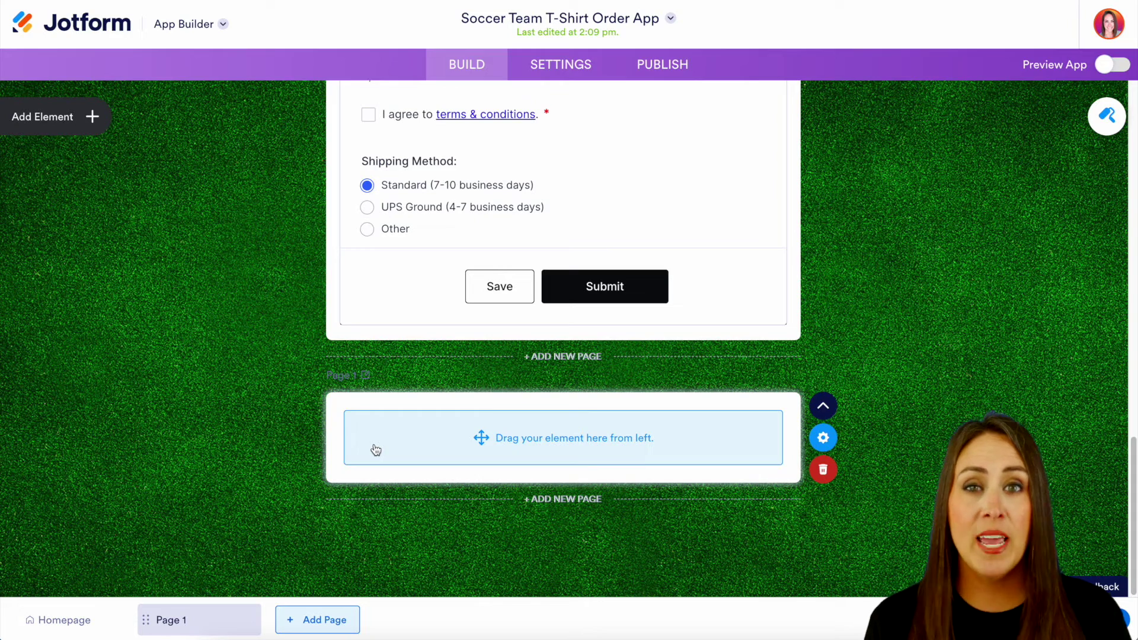
# Step: Place a Testimonial slider element on Page 1
pyautogui.click(87, 126)
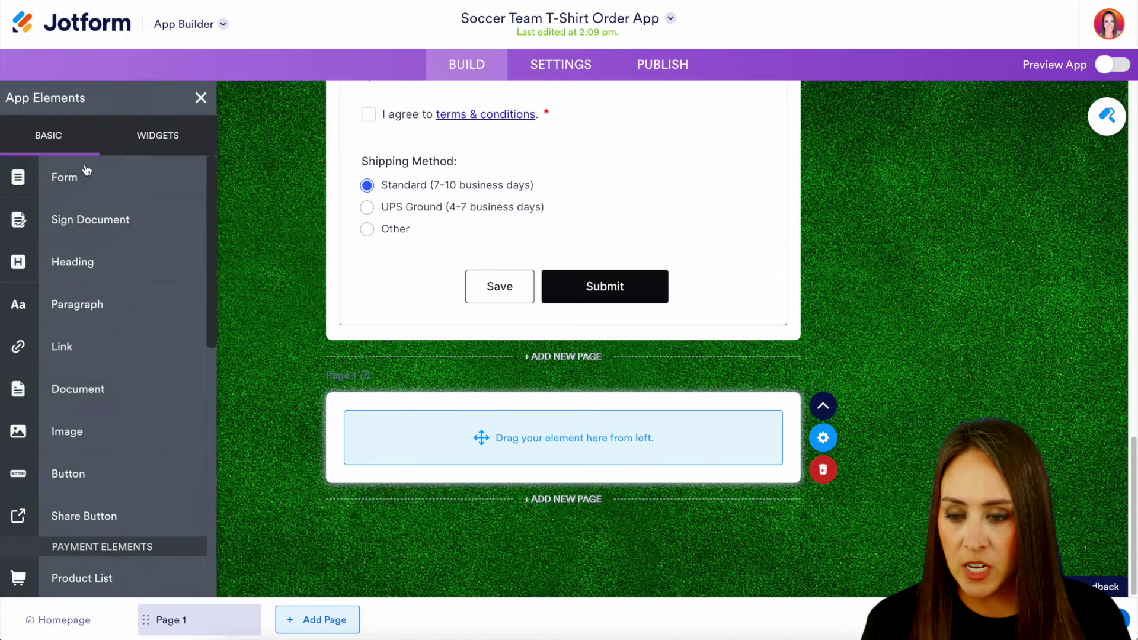
pyautogui.scroll(-3, 117, 387)
pyautogui.scroll(-6, 117, 387)
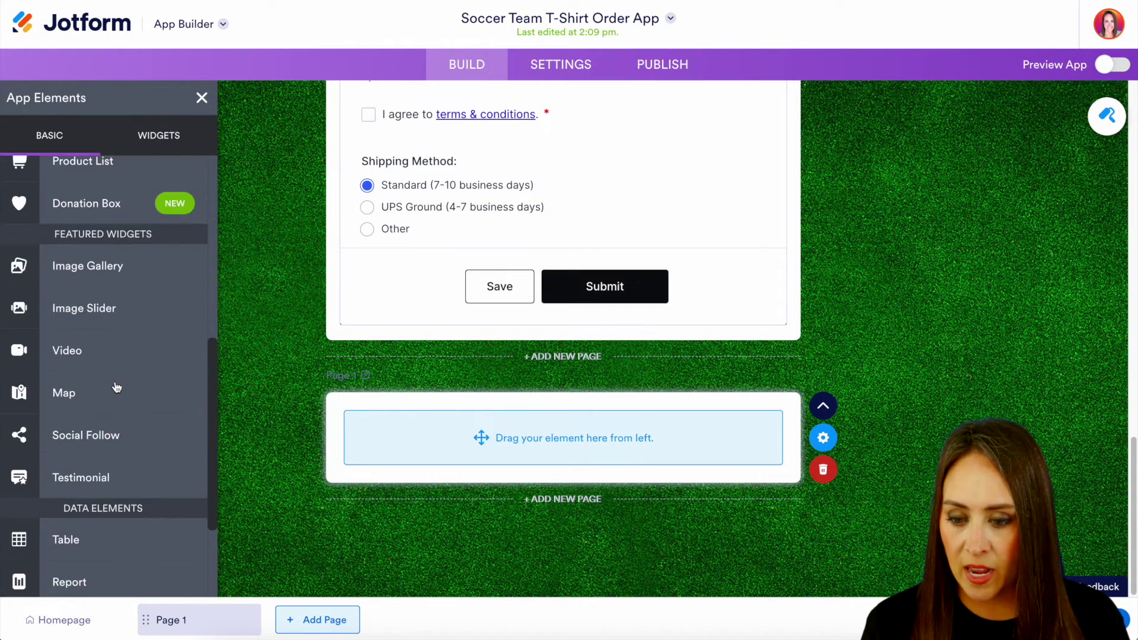
pyautogui.moveTo(94, 347); pyautogui.dragTo(548, 440)
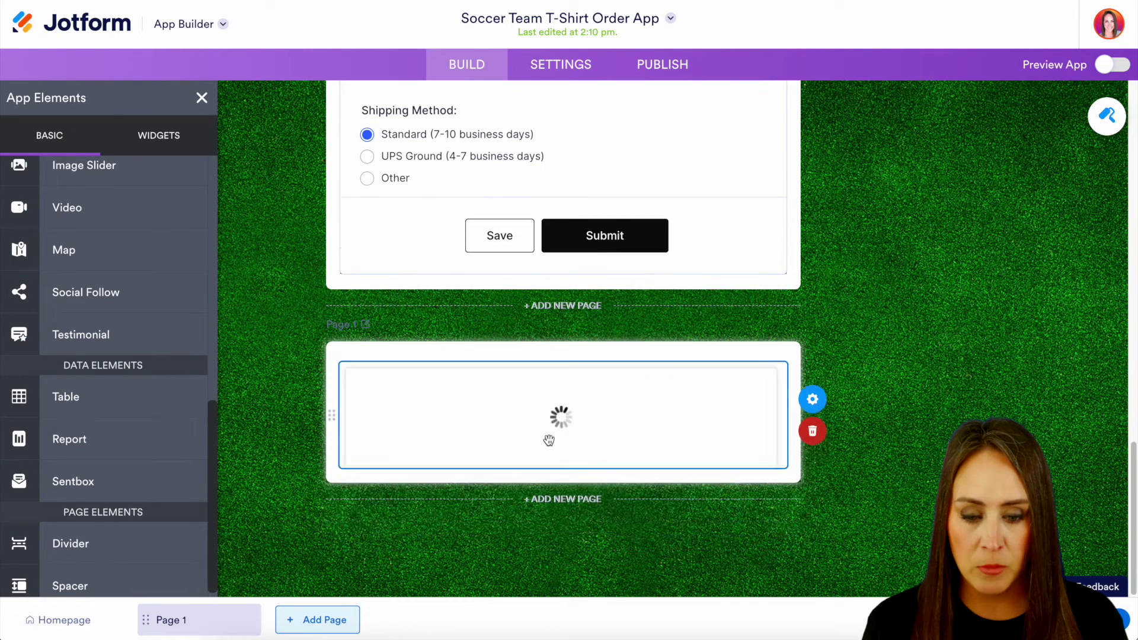
# Step: Add a new Page 2 and put a Map element on it
pyautogui.click(558, 542)
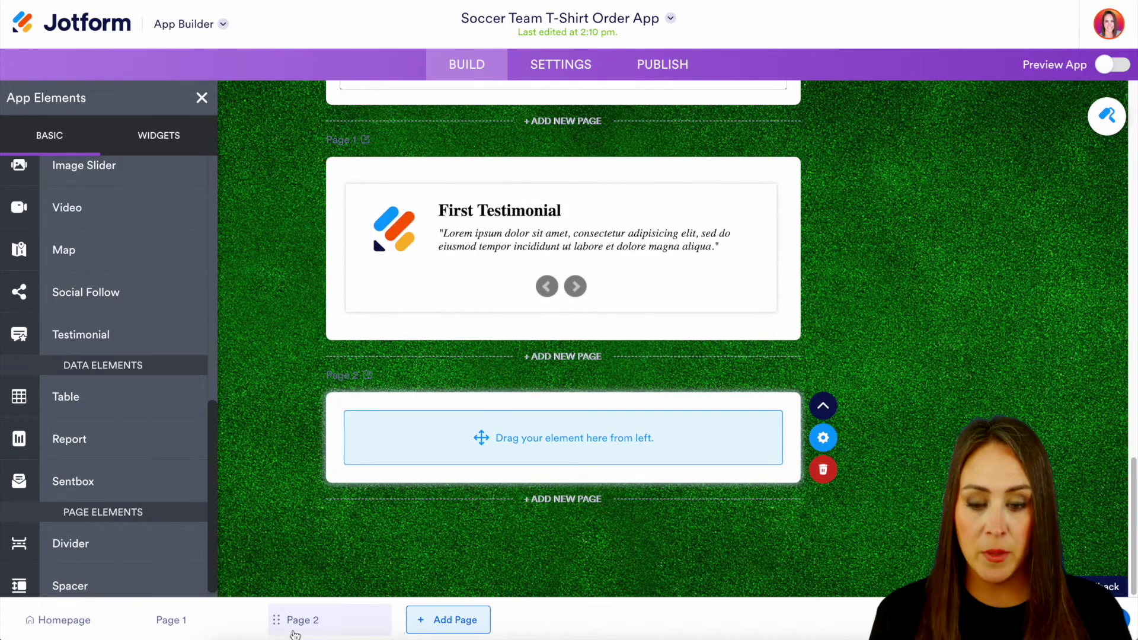
pyautogui.scroll(-1, 119, 415)
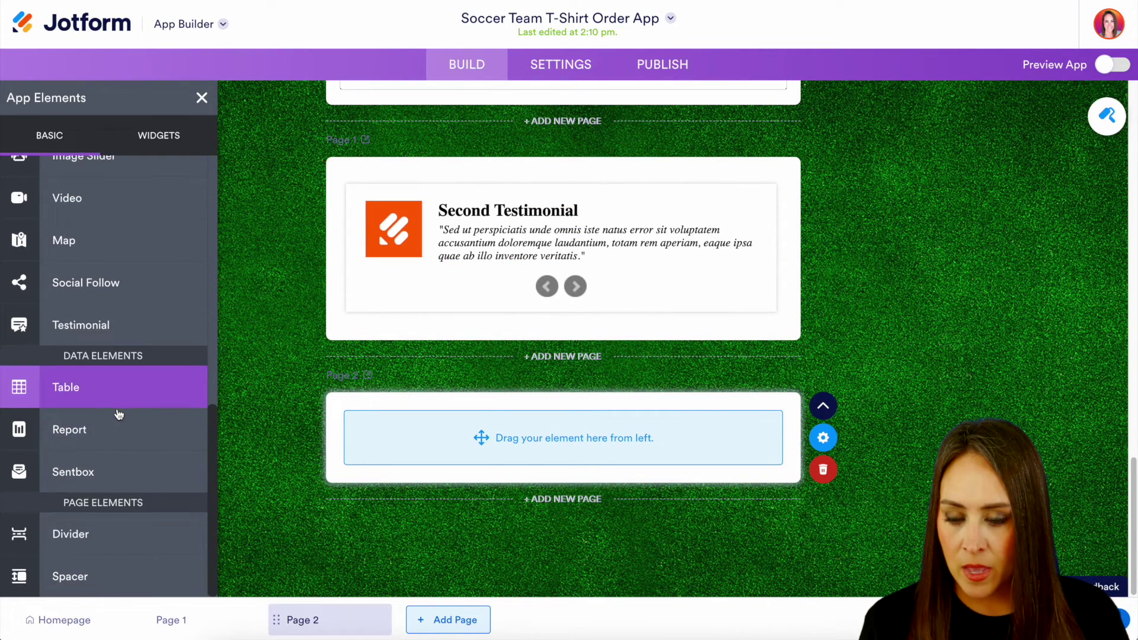
pyautogui.scroll(5, 118, 415)
pyautogui.moveTo(118, 377); pyautogui.dragTo(589, 454)
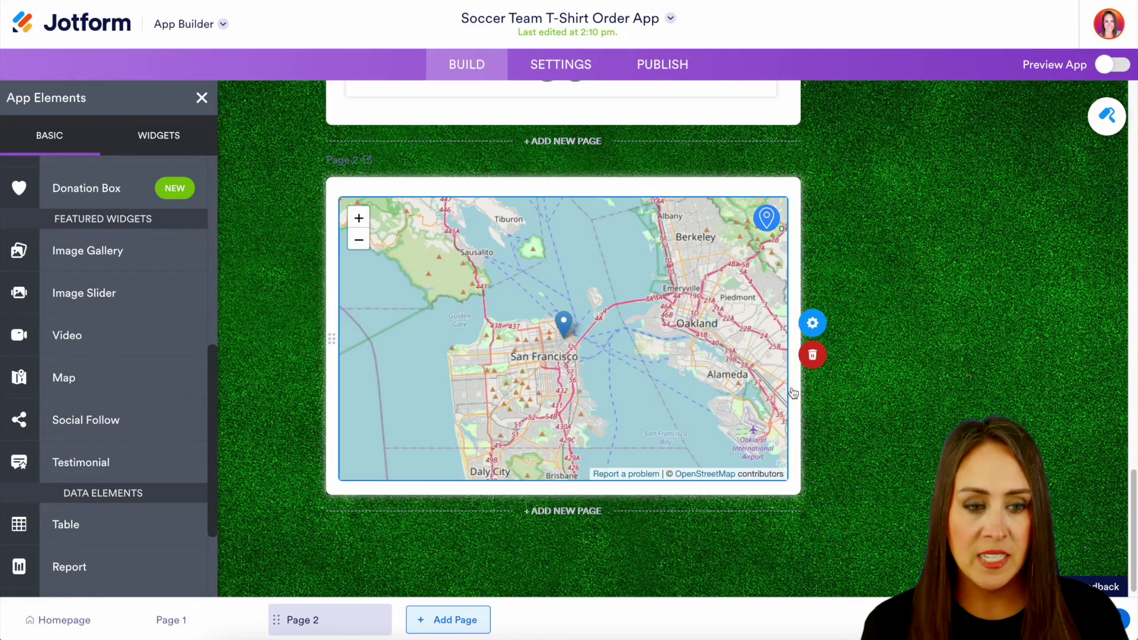
pyautogui.click(1114, 66)
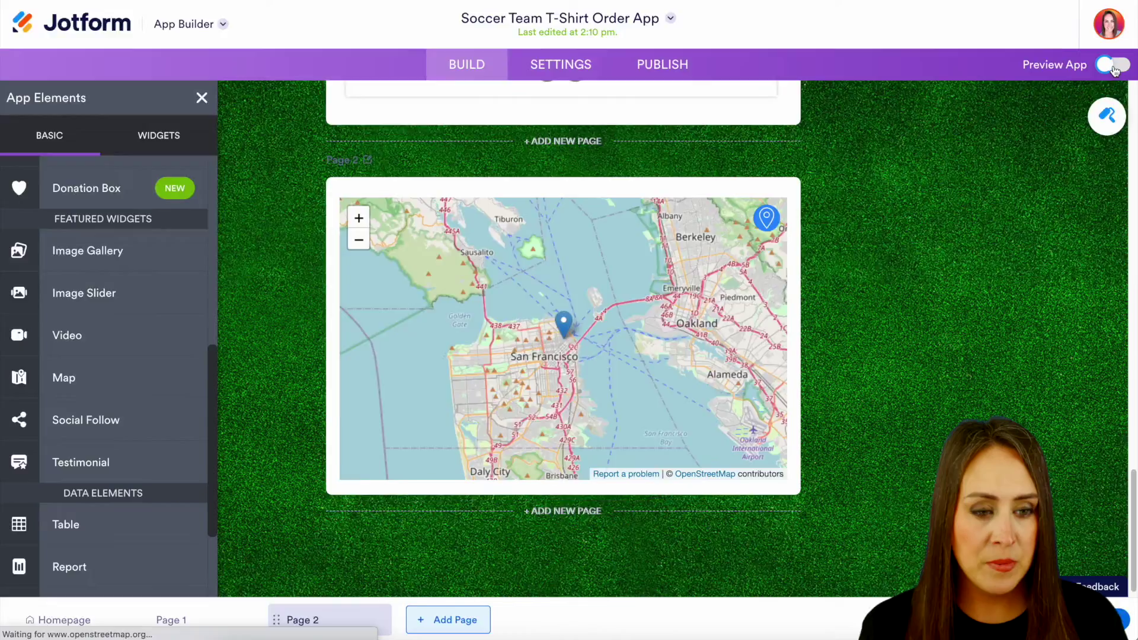
# Step: Preview the homepage, Page 1 testimonials and Page 2 map, then return to build mode
pyautogui.scroll(-10, 995, 368)
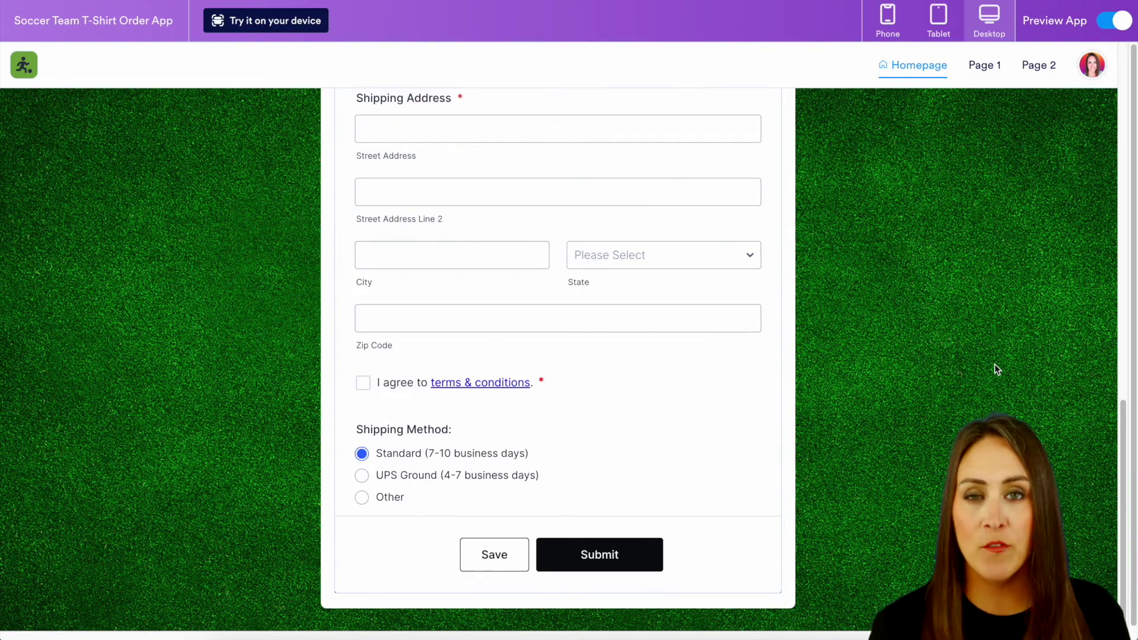
pyautogui.scroll(12, 843, 362)
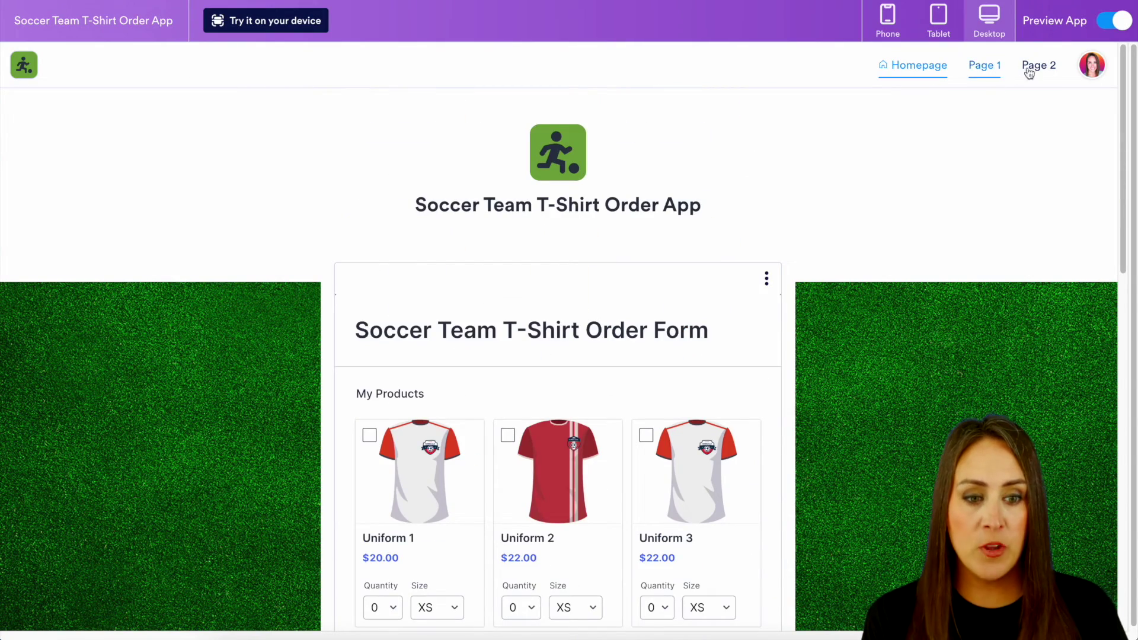
pyautogui.click(975, 74)
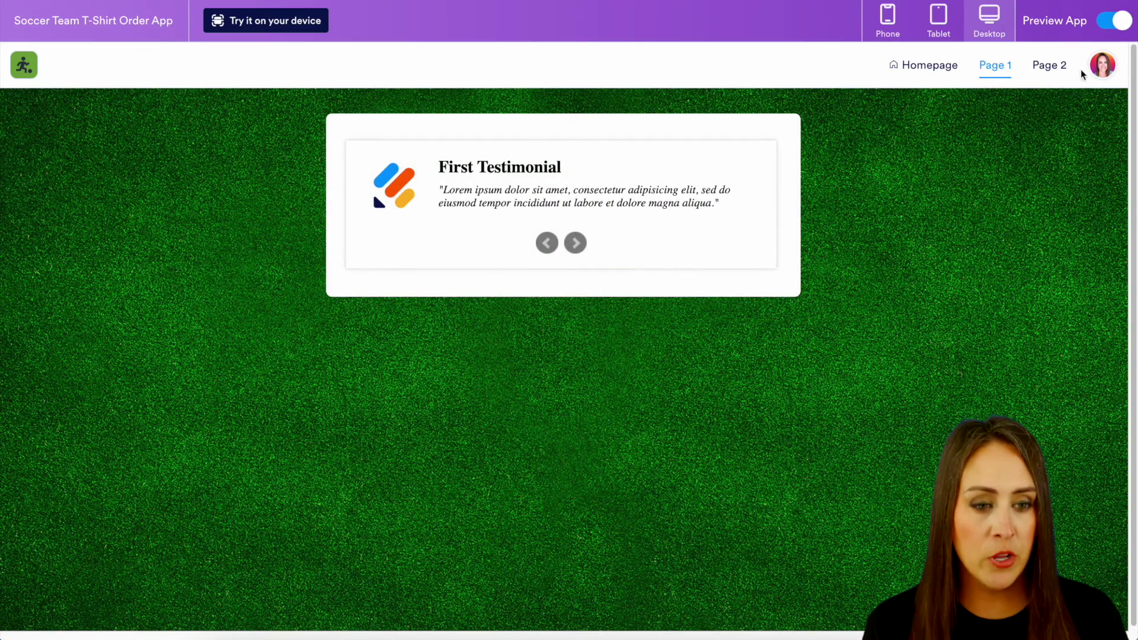
pyautogui.click(1050, 66)
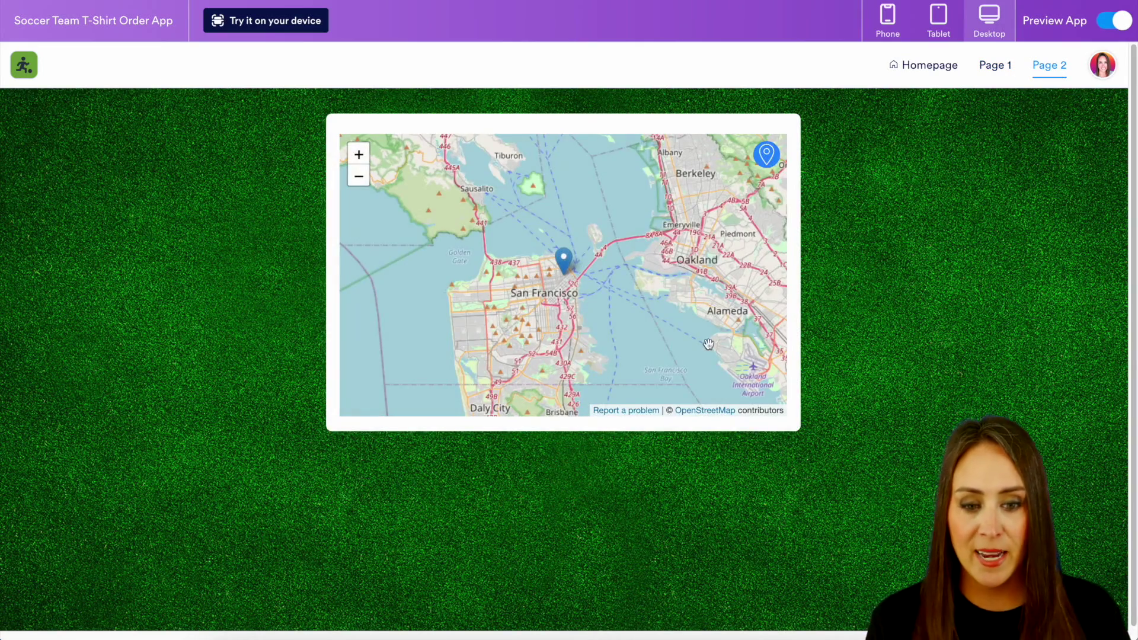
pyautogui.click(1114, 20)
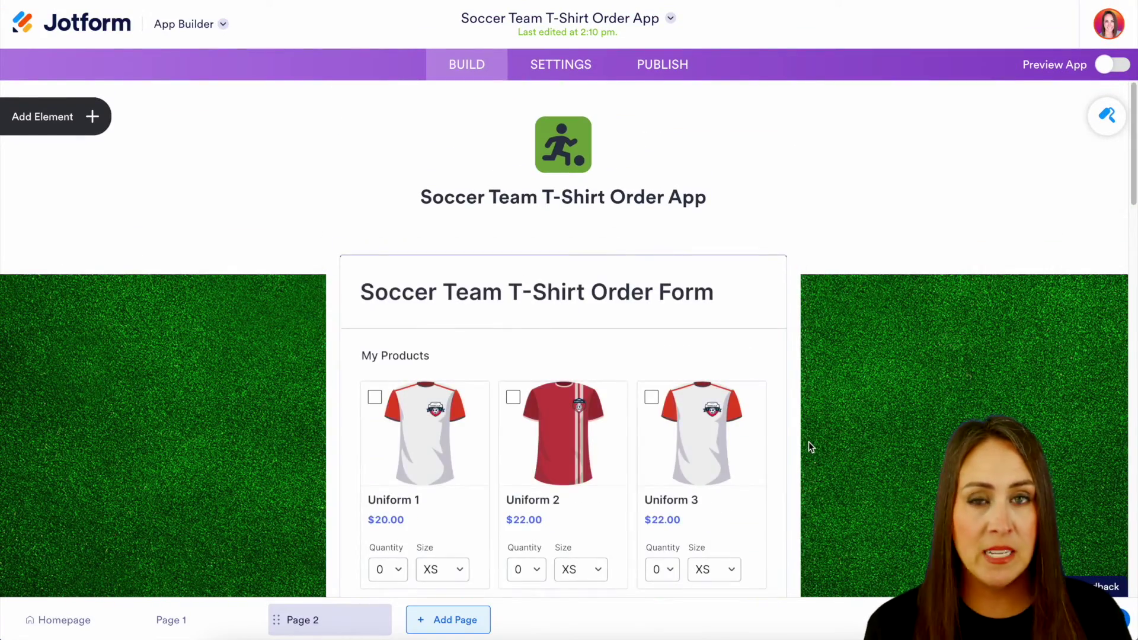
# Step: Rename the Page 1 tab to 'Testimonials', then begin renaming Page 2, typing 'Con'
pyautogui.scroll(-10, 809, 442)
pyautogui.scroll(-8, 809, 441)
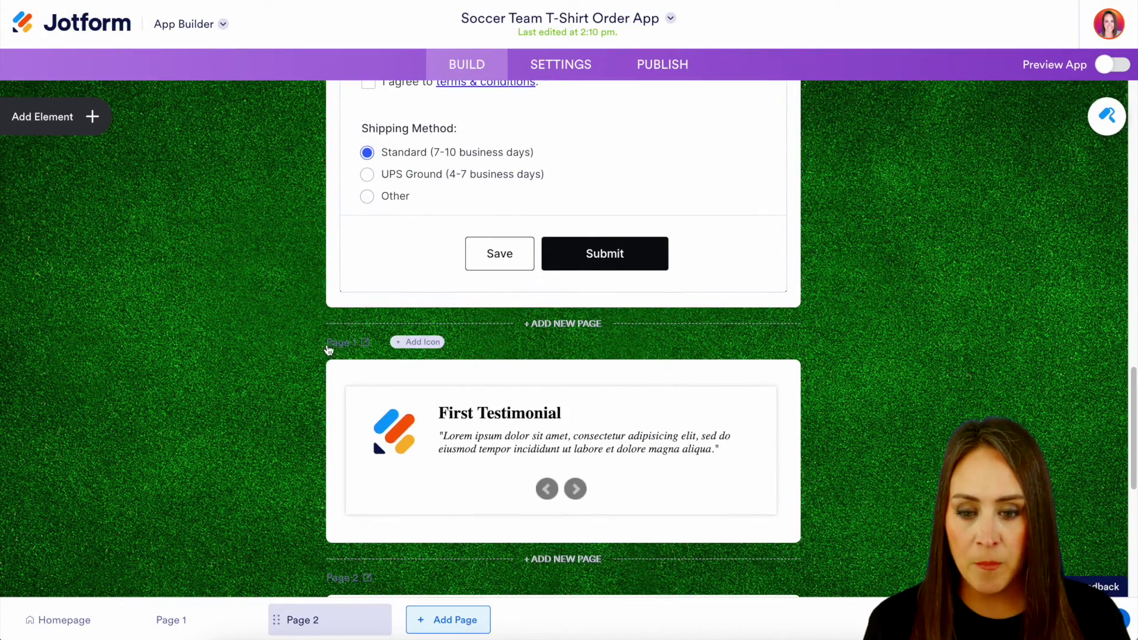
pyautogui.click(350, 347)
pyautogui.click(350, 211)
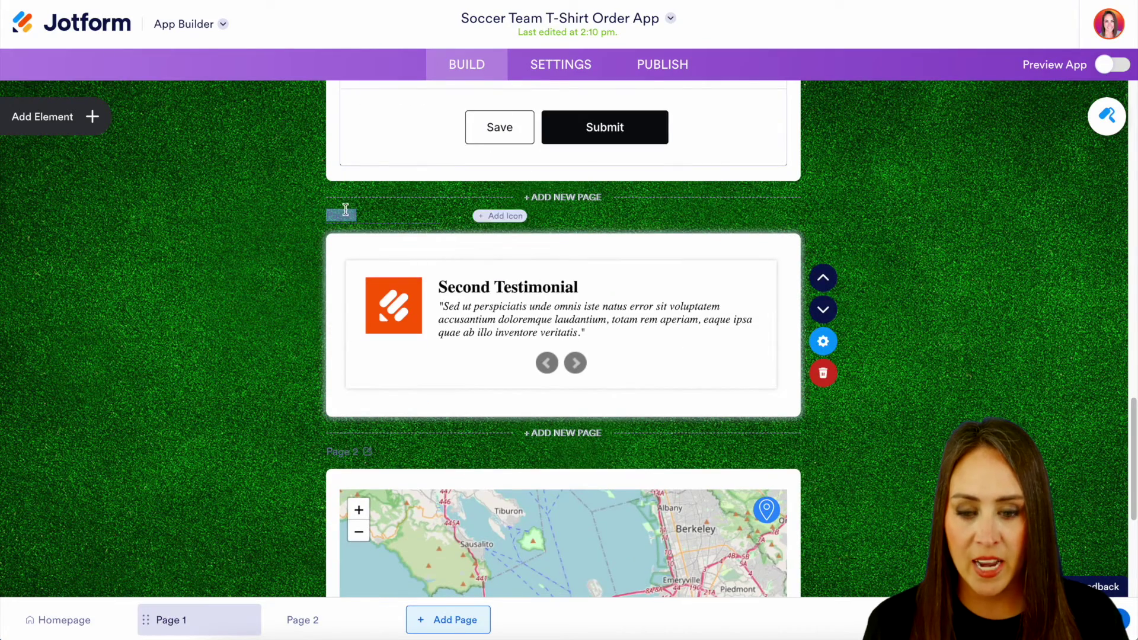
pyautogui.doubleClick(207, 624)
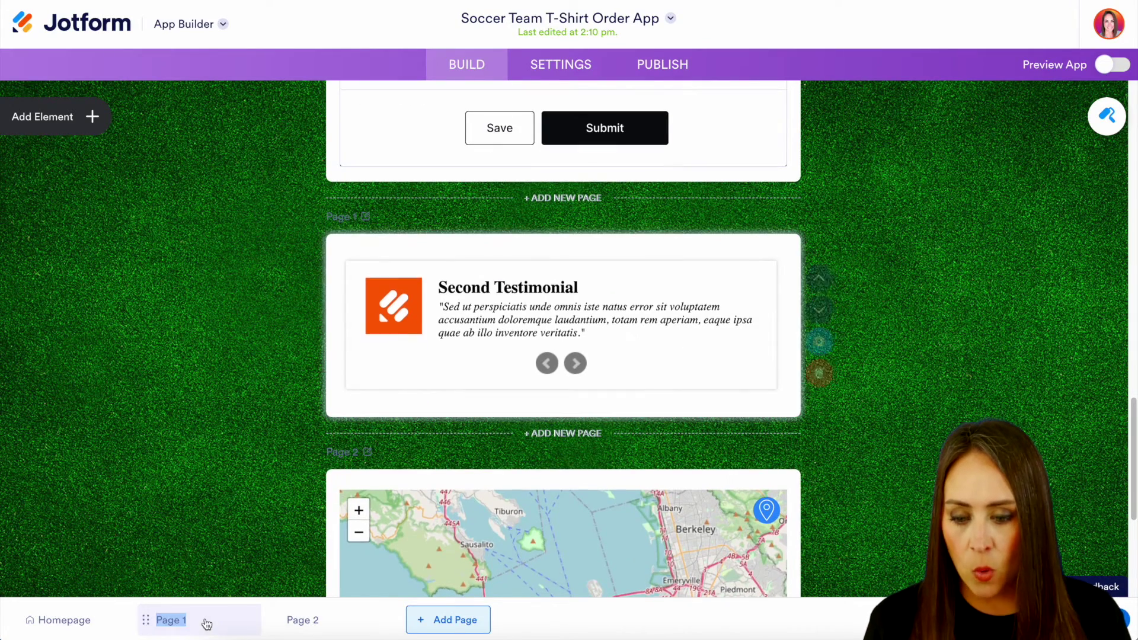
pyautogui.click(317, 623)
pyautogui.click(182, 626)
pyautogui.doubleClick(182, 625)
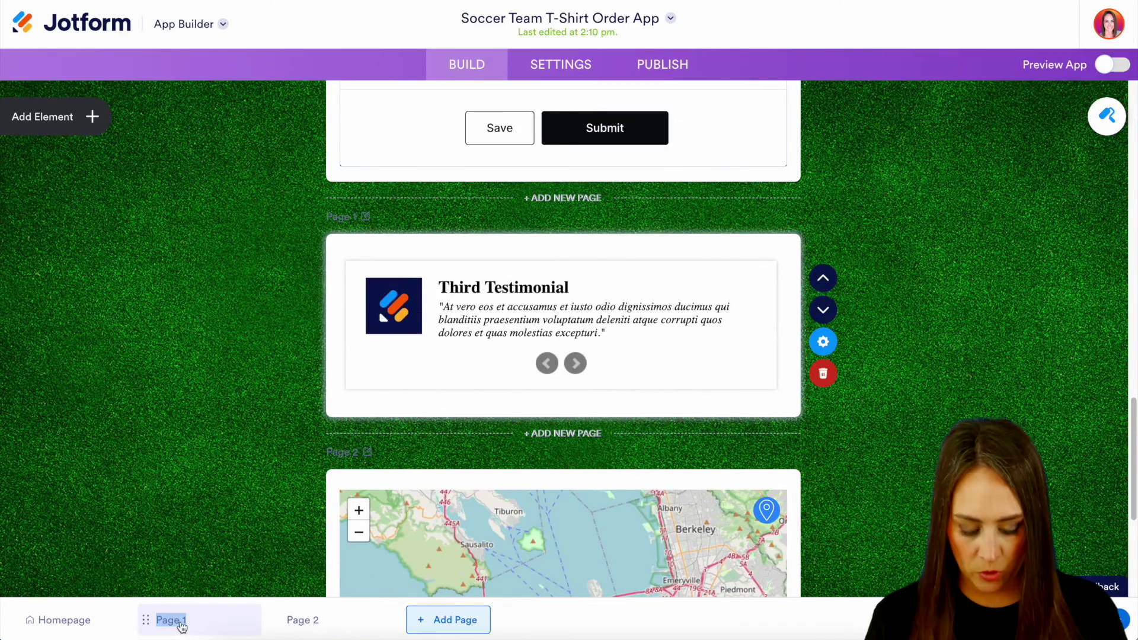
pyautogui.write('Test')
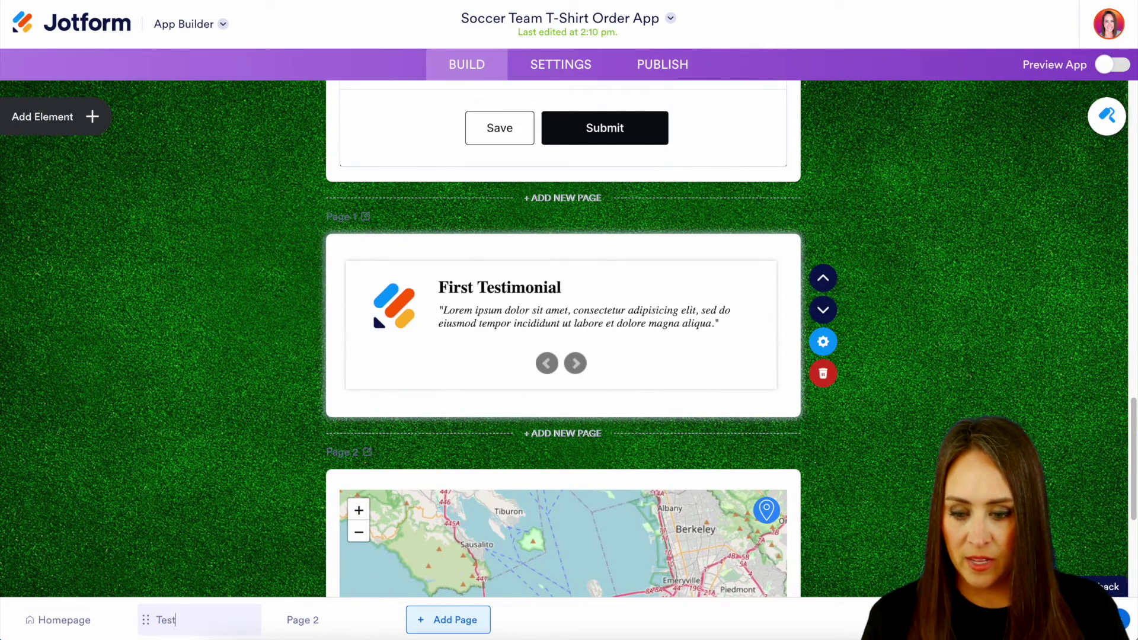
pyautogui.write('imonials')
pyautogui.press('Return')
pyautogui.doubleClick(303, 622)
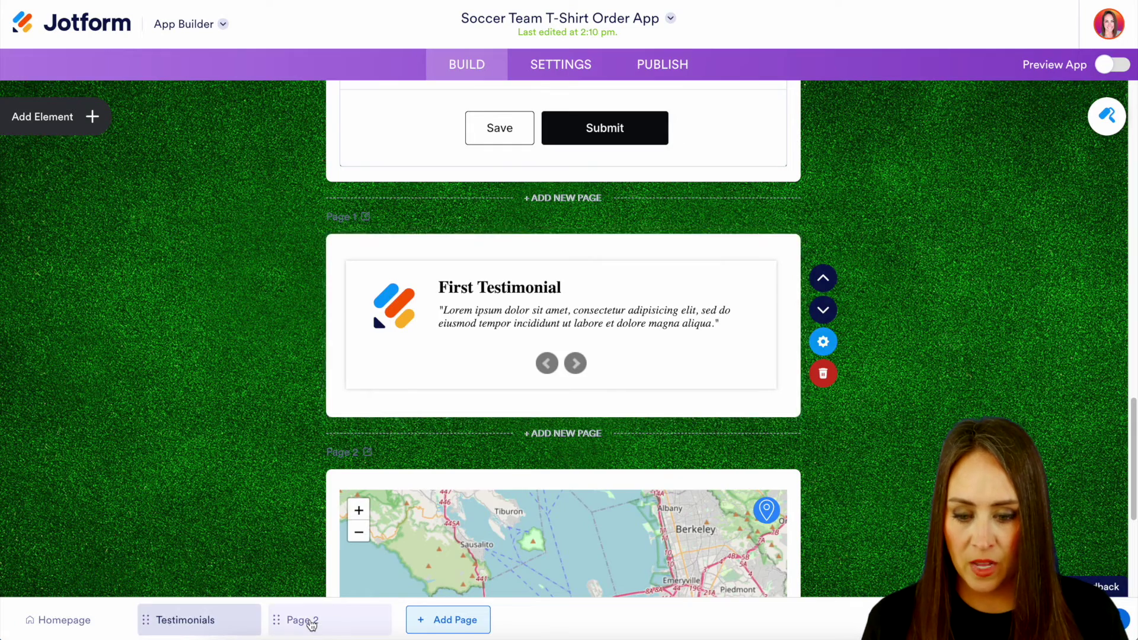
pyautogui.write('Con')
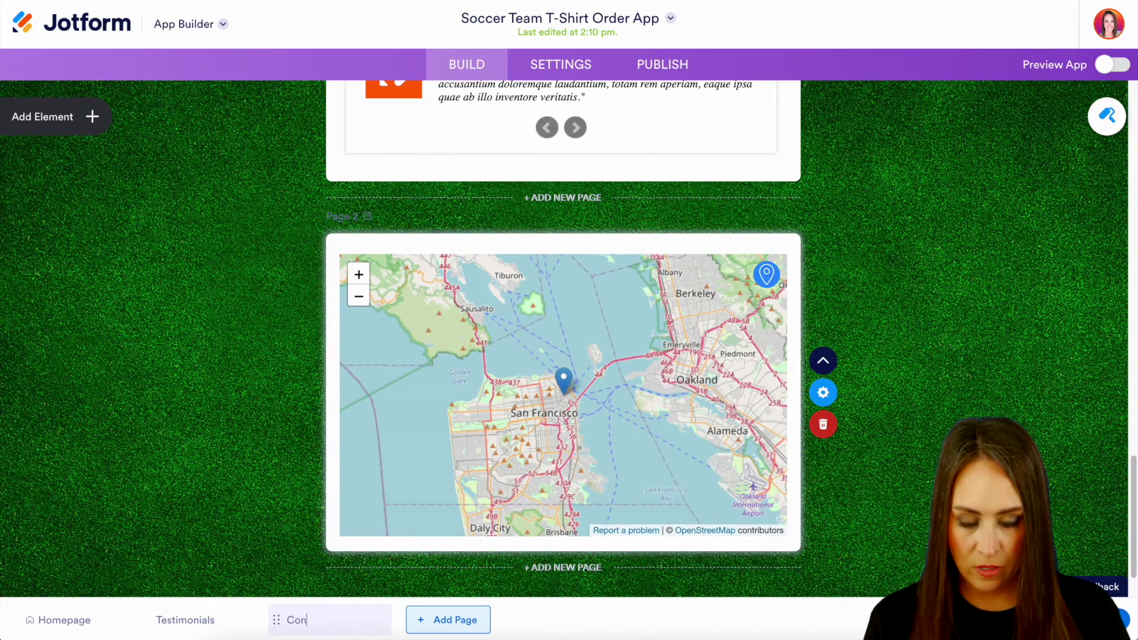